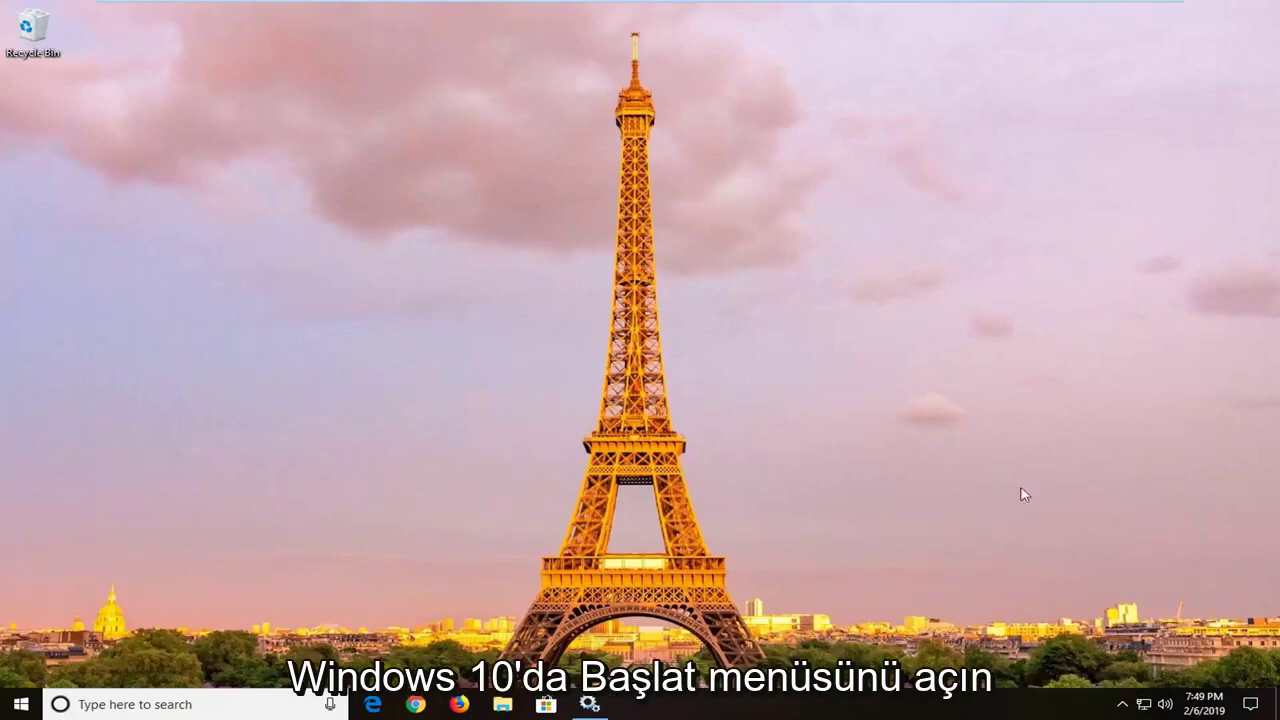
- Search Windows for "troubleshoot" and open the Troubleshoot settings
click(18, 704)
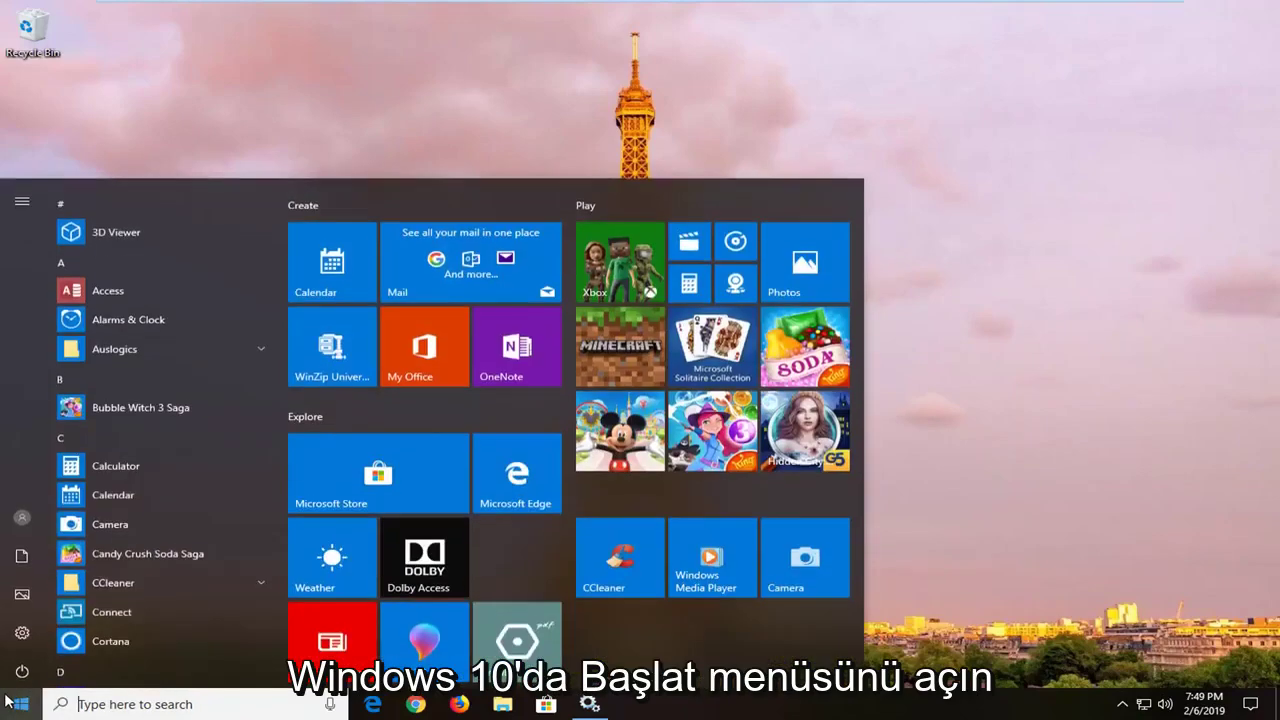
text(t)
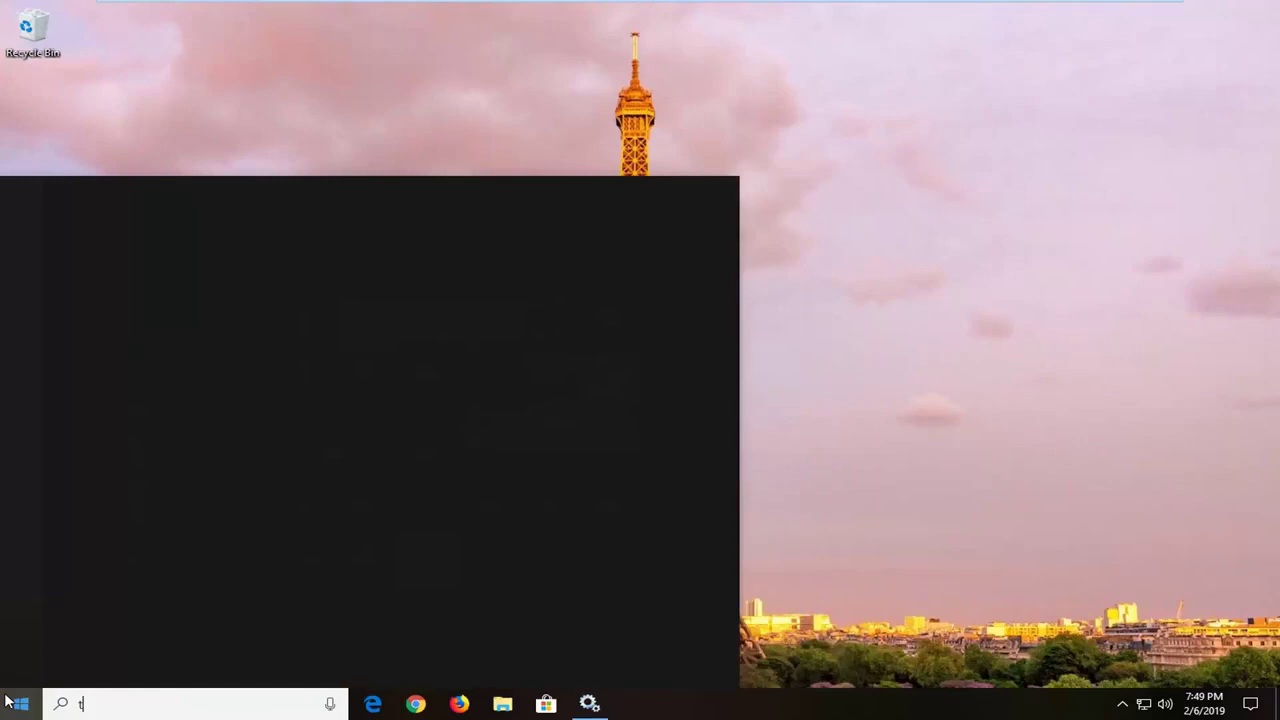
text(roubleshoot)
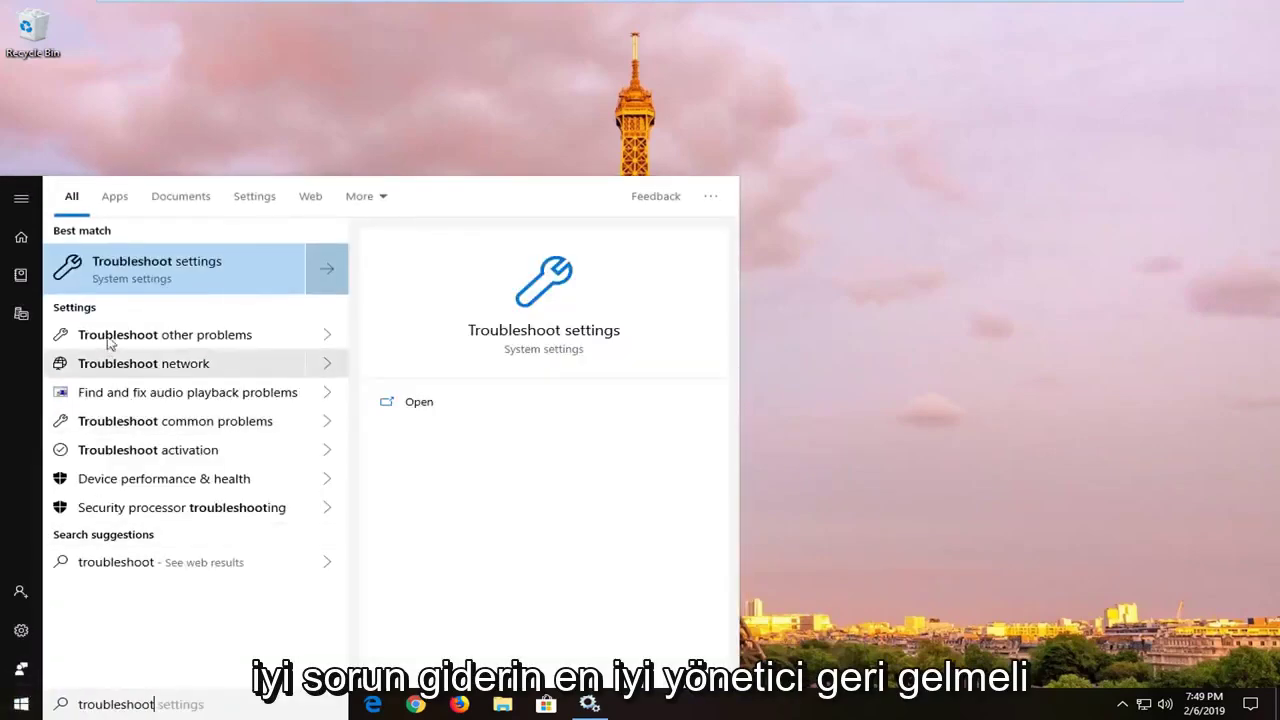
click(150, 268)
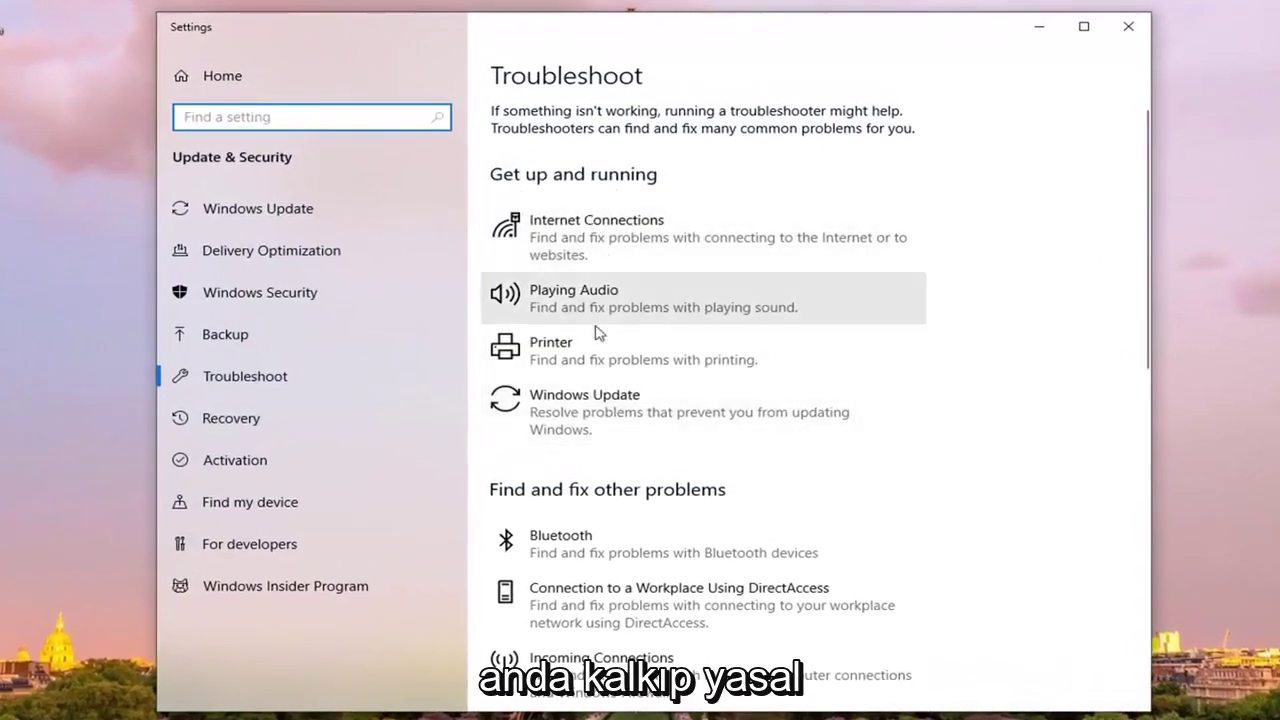
- Run the Windows Update troubleshooter and close it once it has finished
click(632, 428)
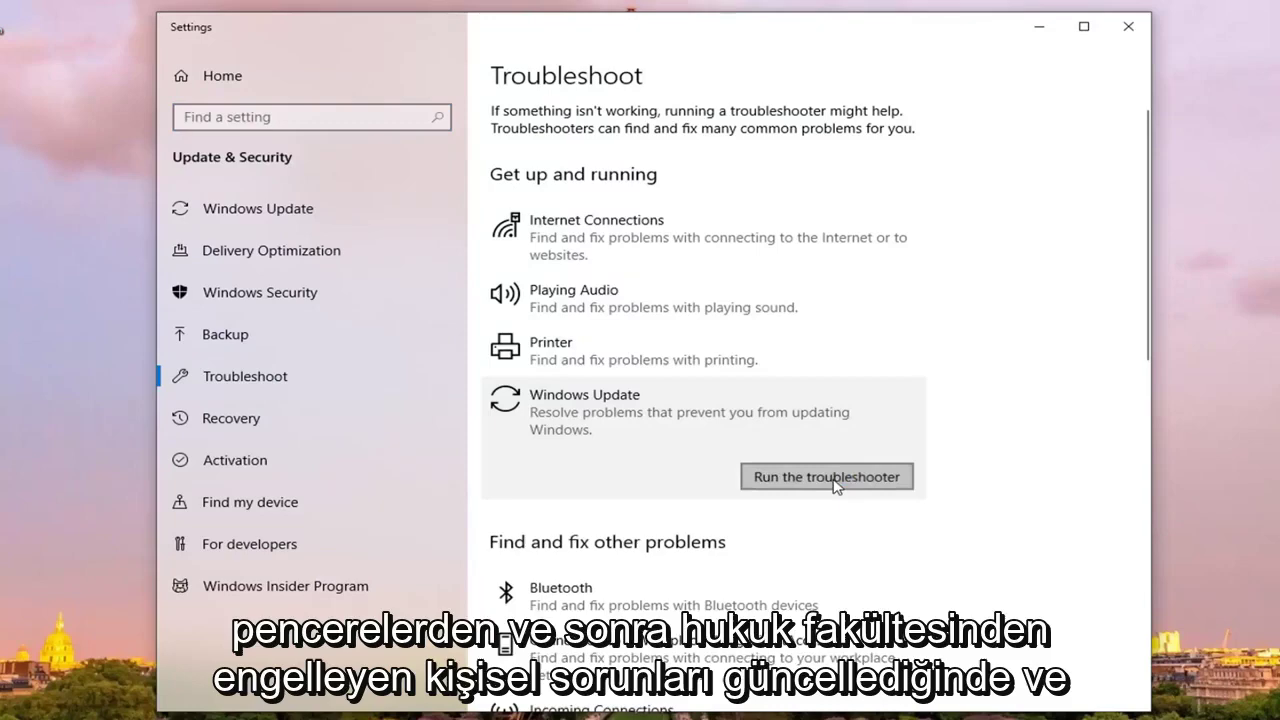
click(834, 478)
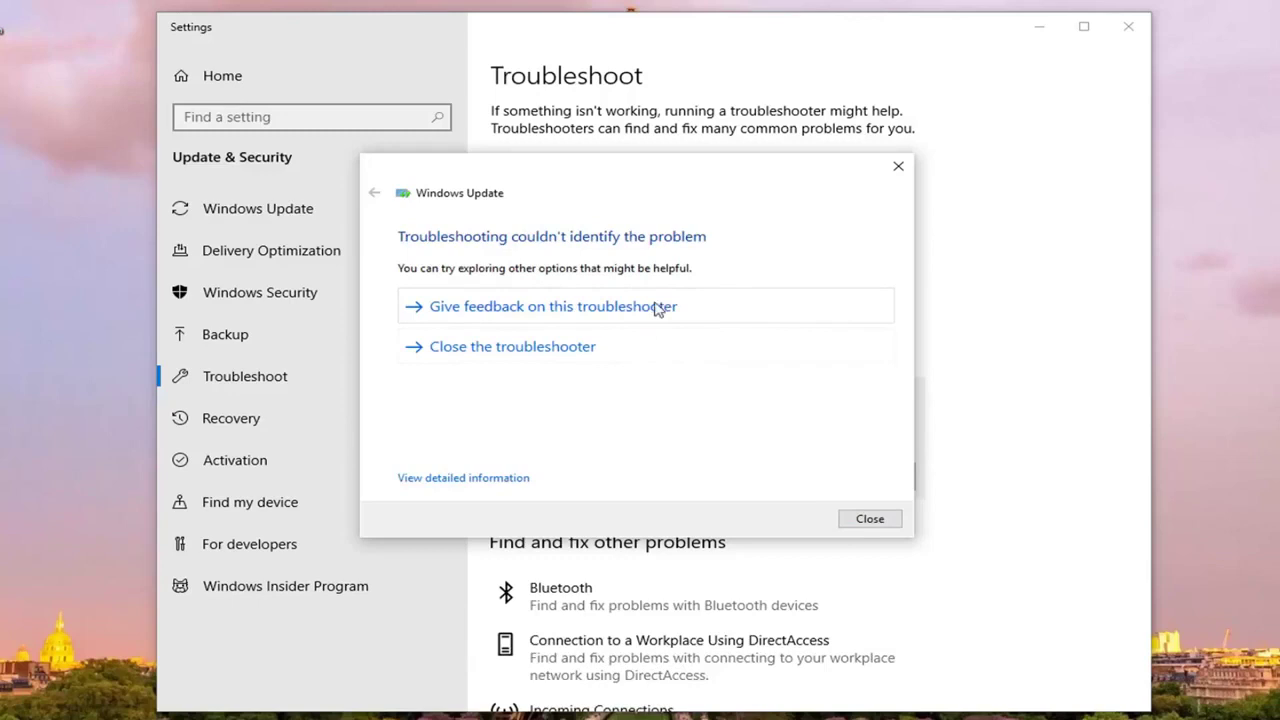
click(864, 519)
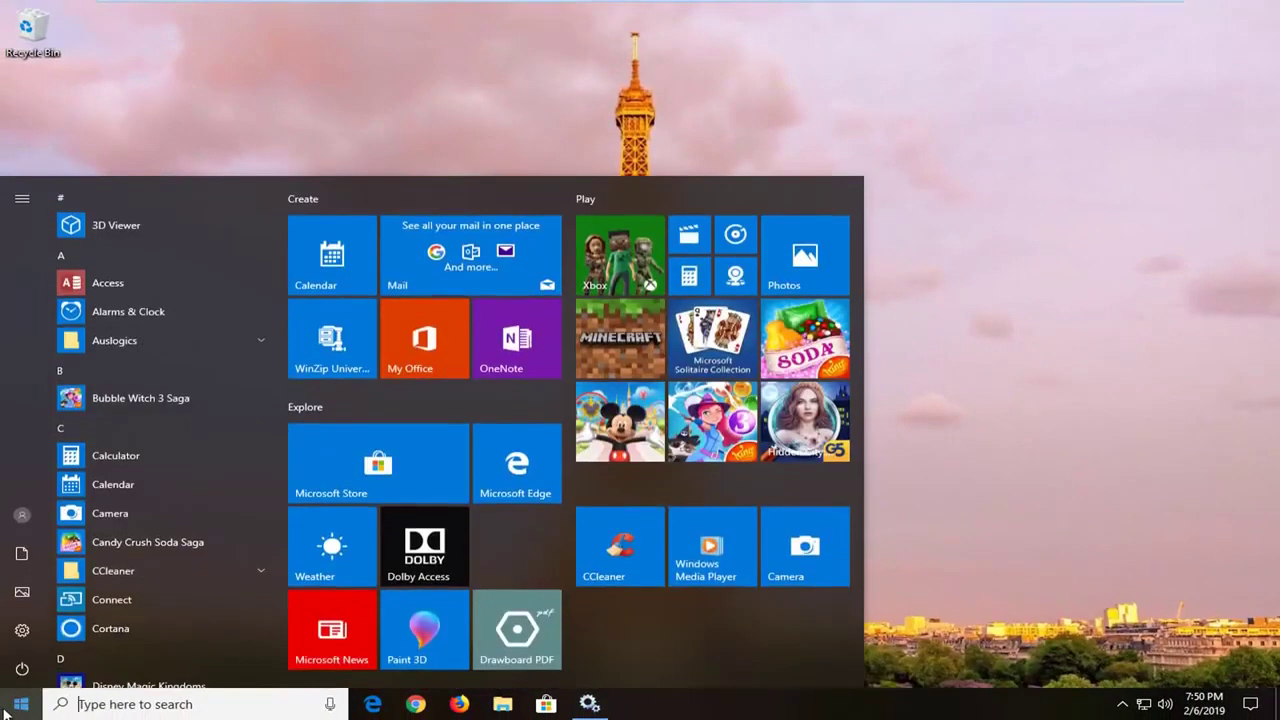
- Search Windows for "services" and open the Services desktop app
text(services)
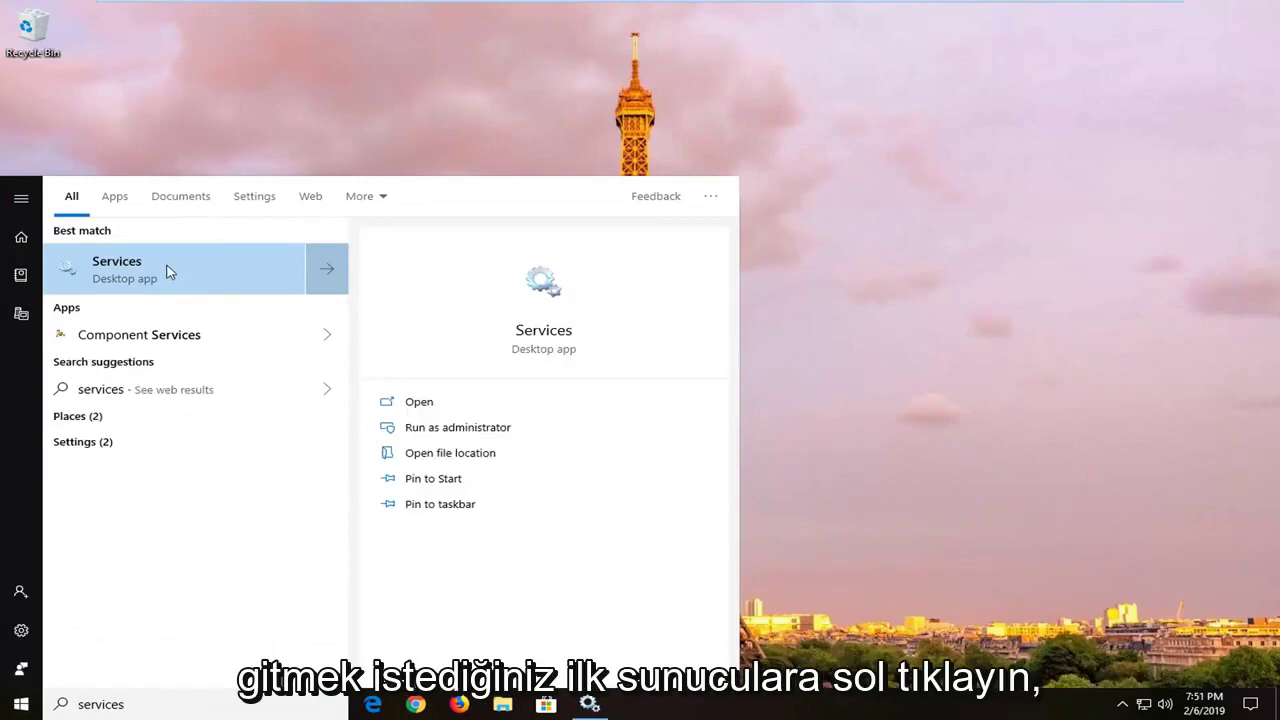
click(168, 271)
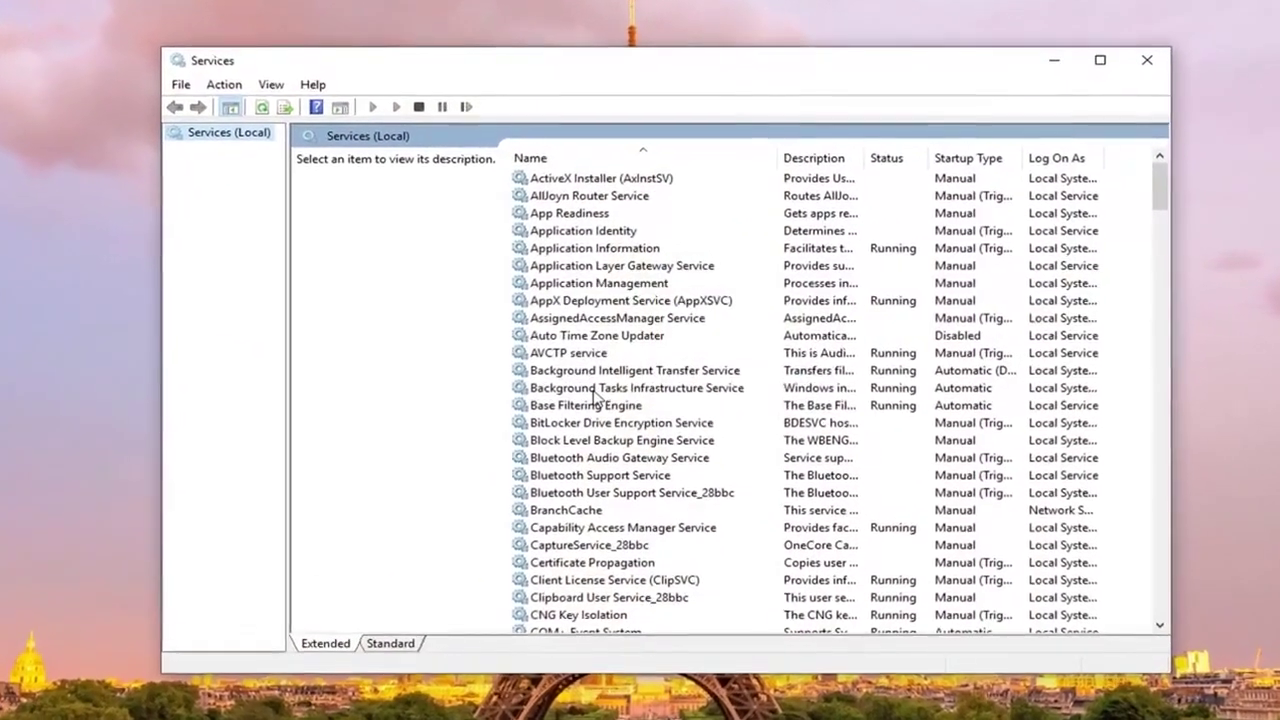
click(604, 378)
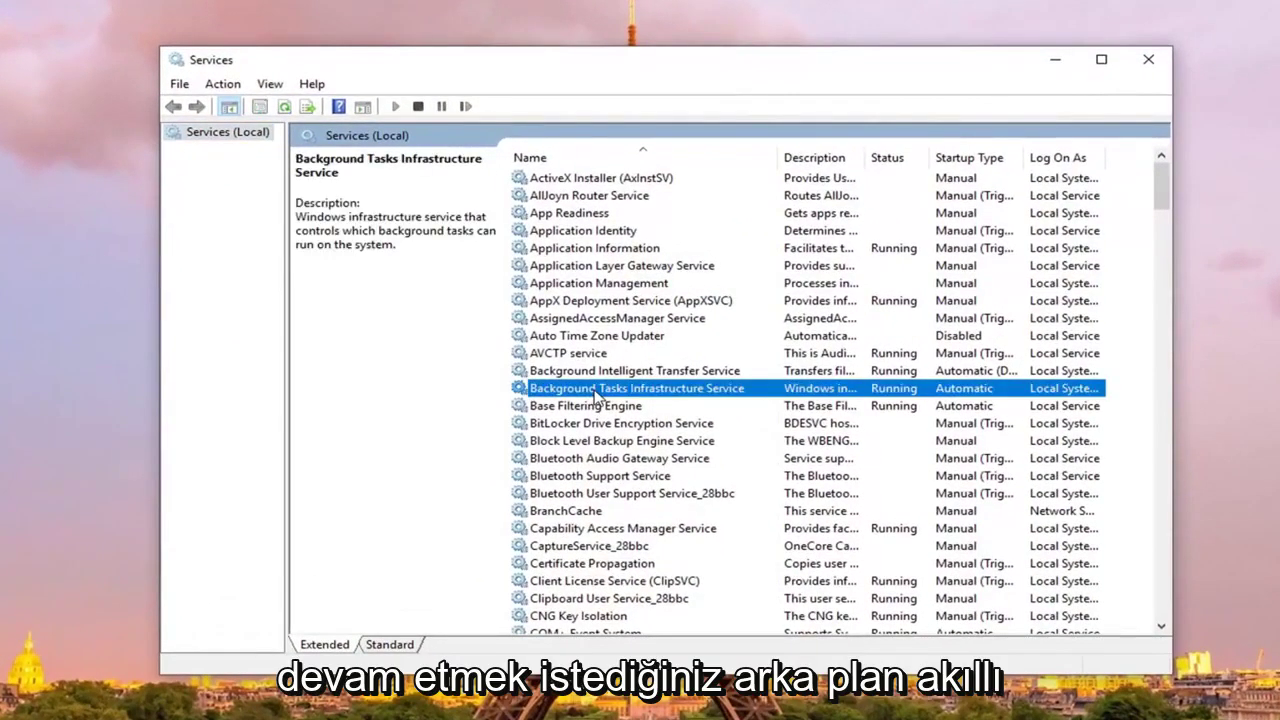
double_click(616, 392)
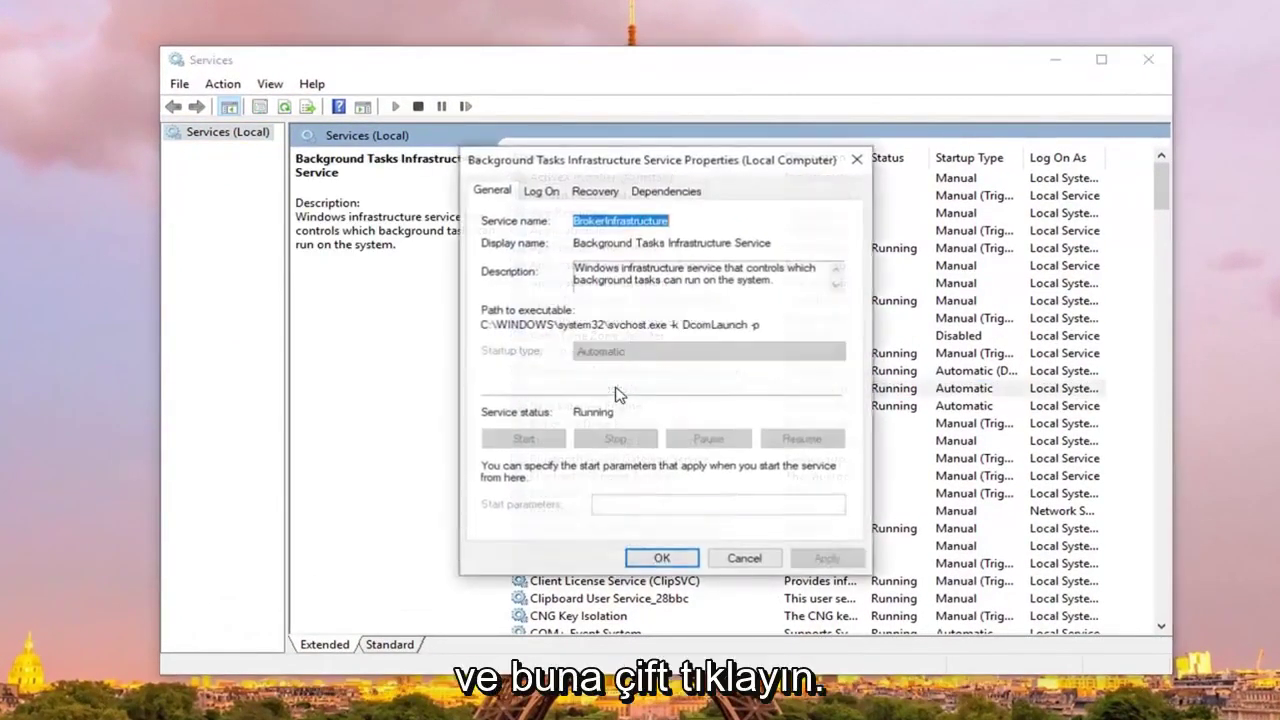
click(617, 320)
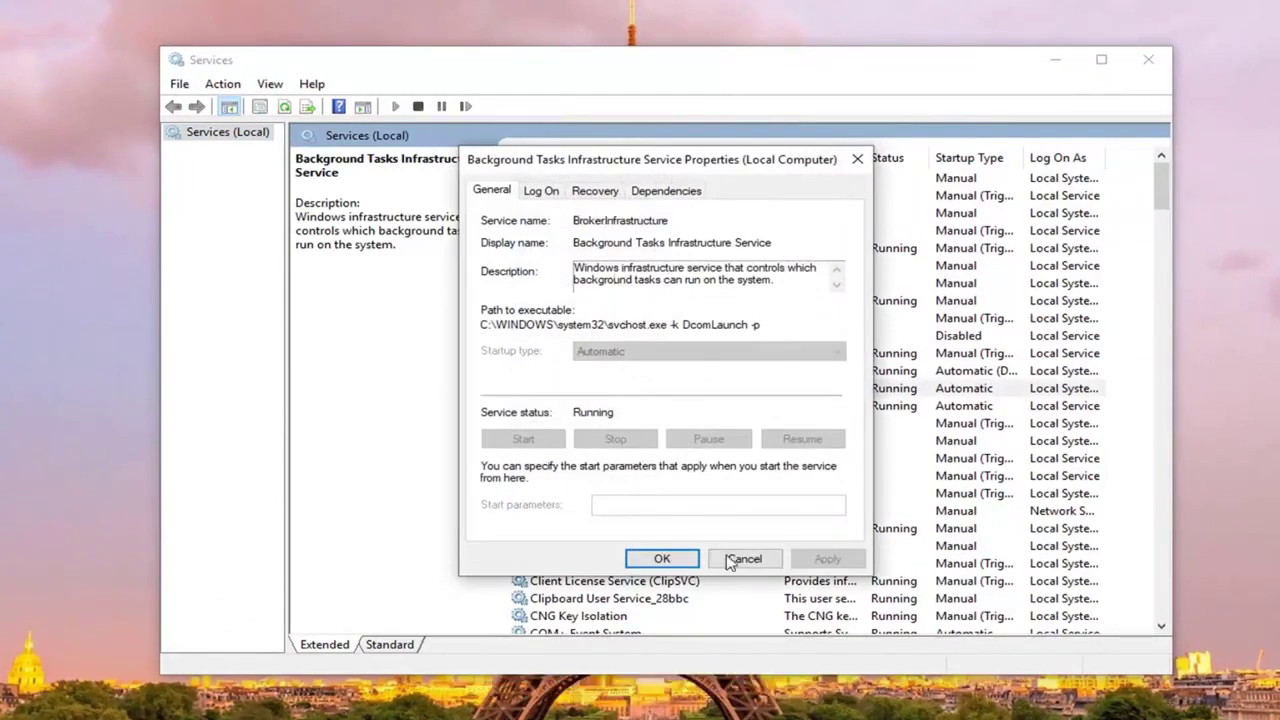
click(740, 558)
- Stop the Background Intelligent Transfer Service from its properties and close the dialog
click(649, 377)
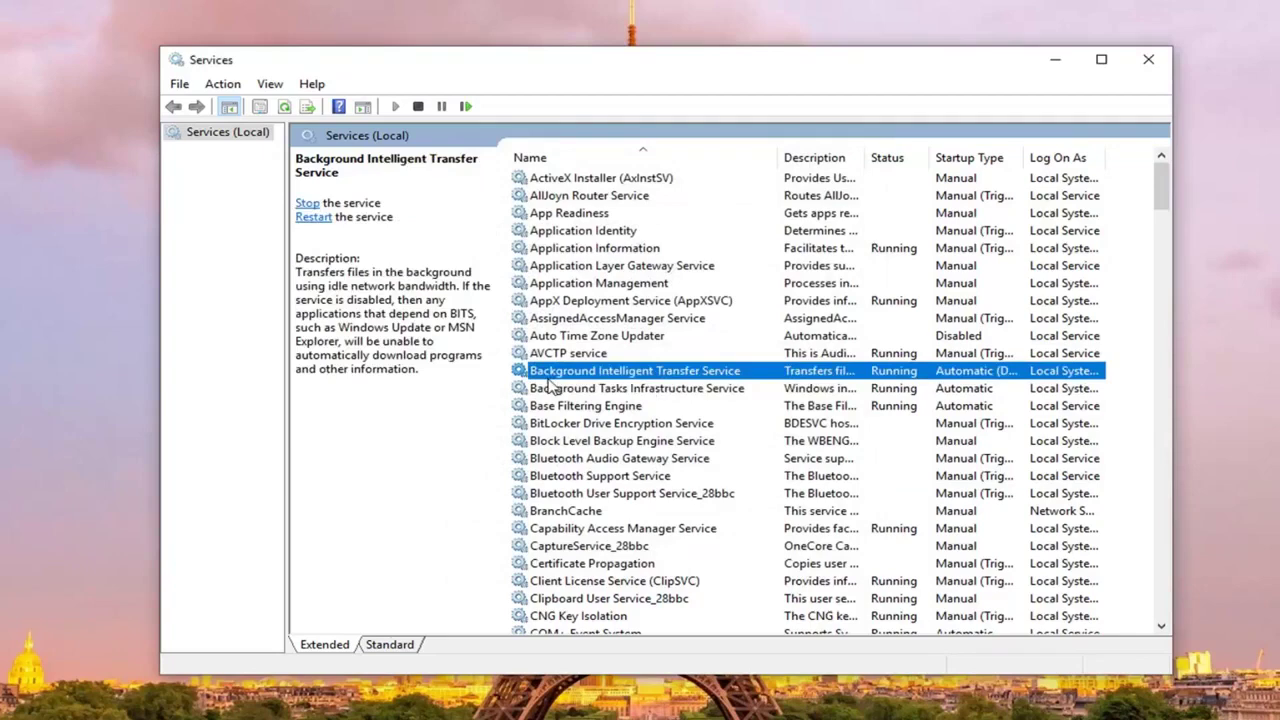
double_click(692, 375)
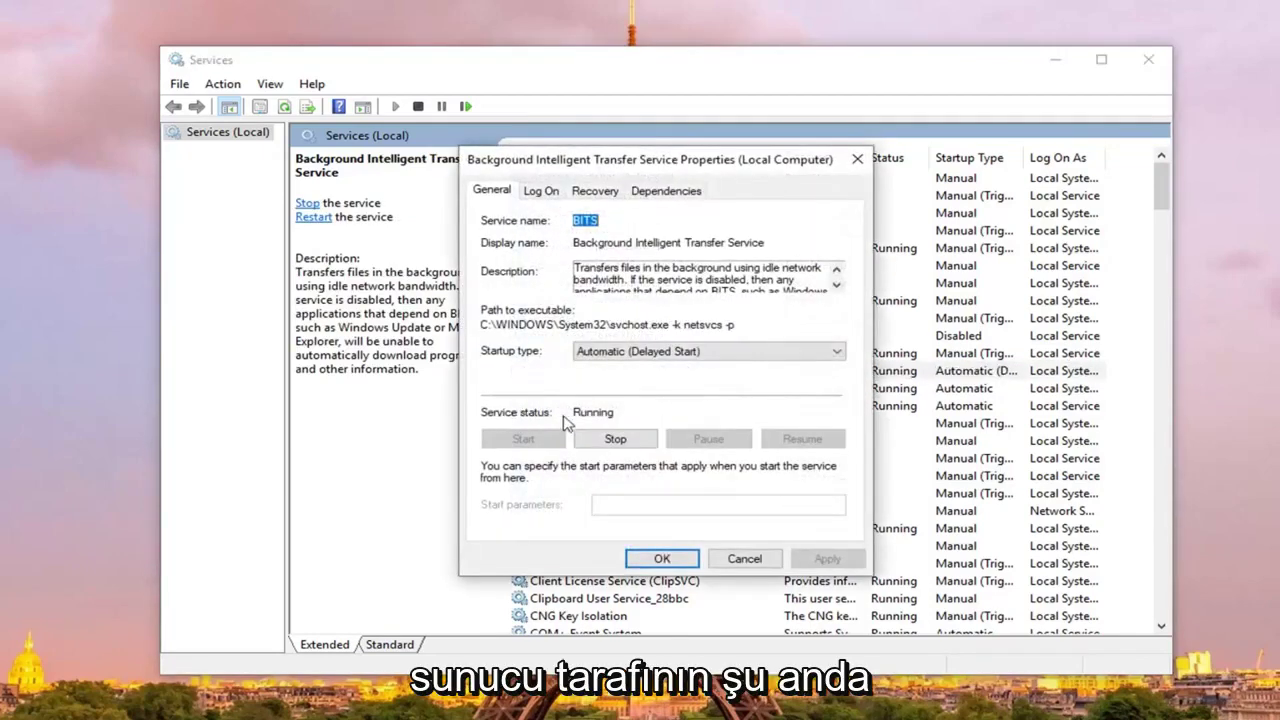
click(634, 441)
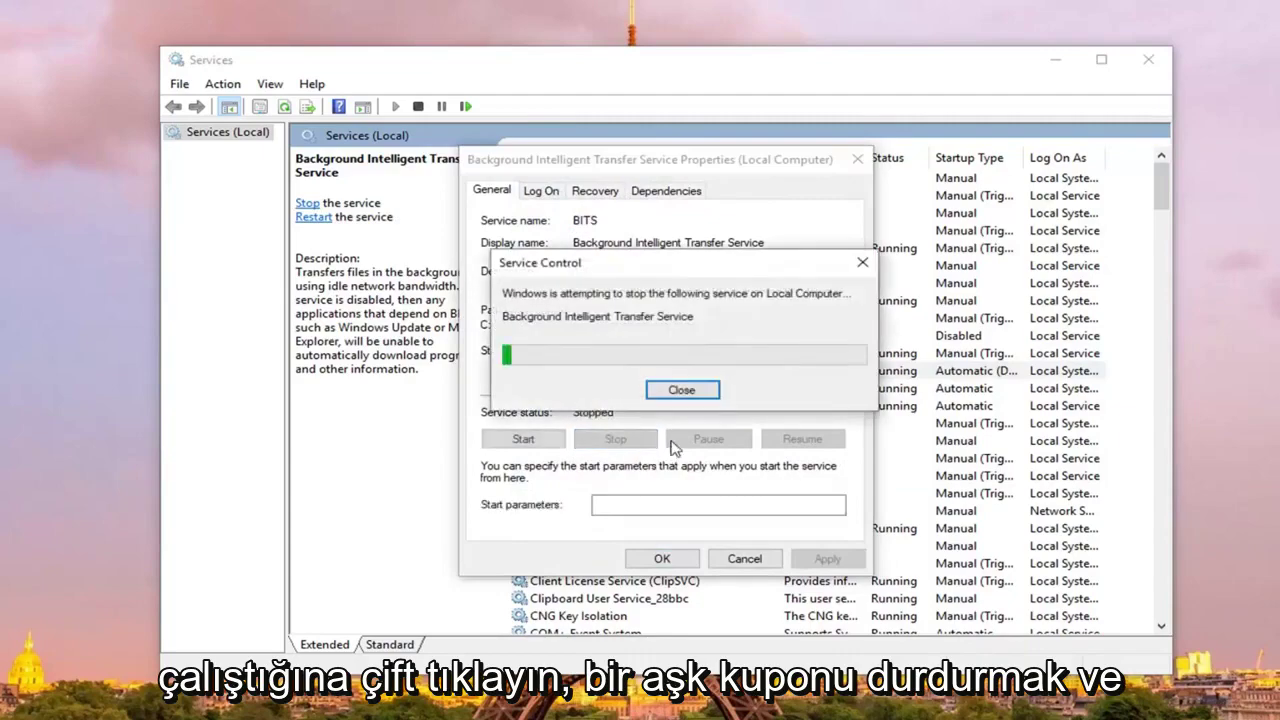
click(661, 558)
- Stop the Windows Update service from its properties, then minimize the Services window
drag(1160, 185, 1150, 603)
click(578, 530)
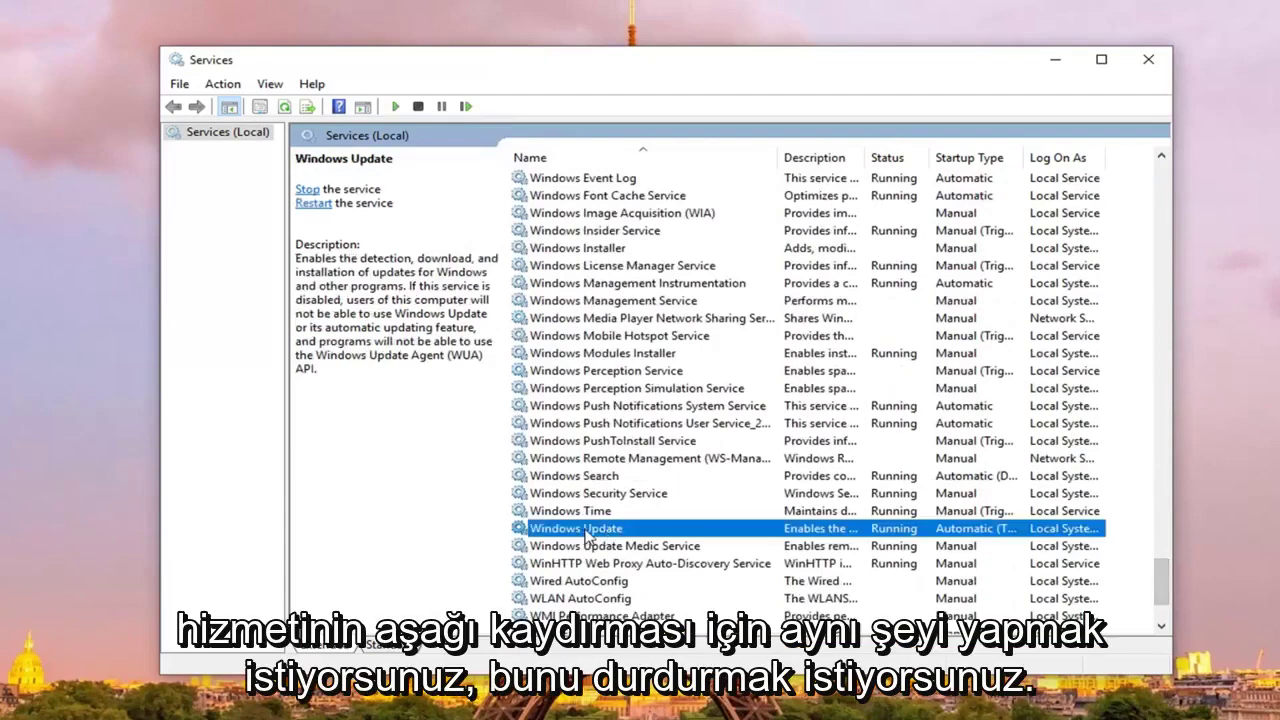
double_click(585, 530)
click(615, 440)
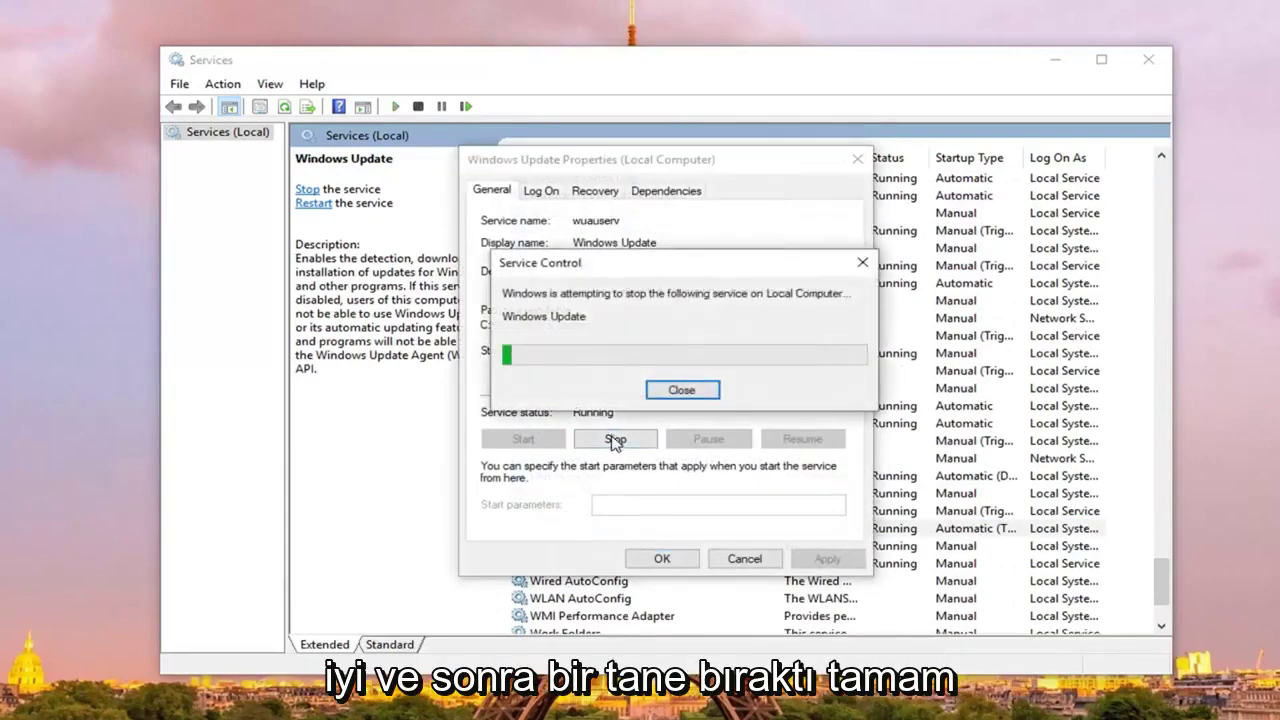
click(661, 559)
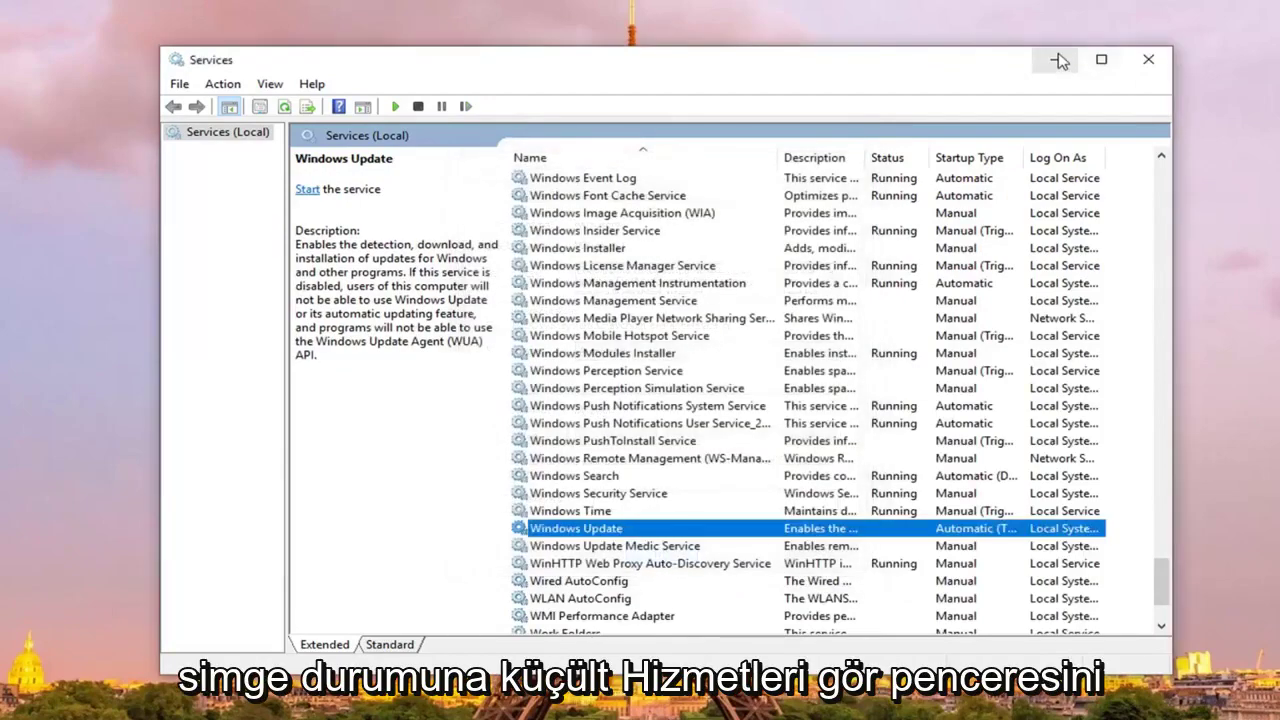
click(1059, 61)
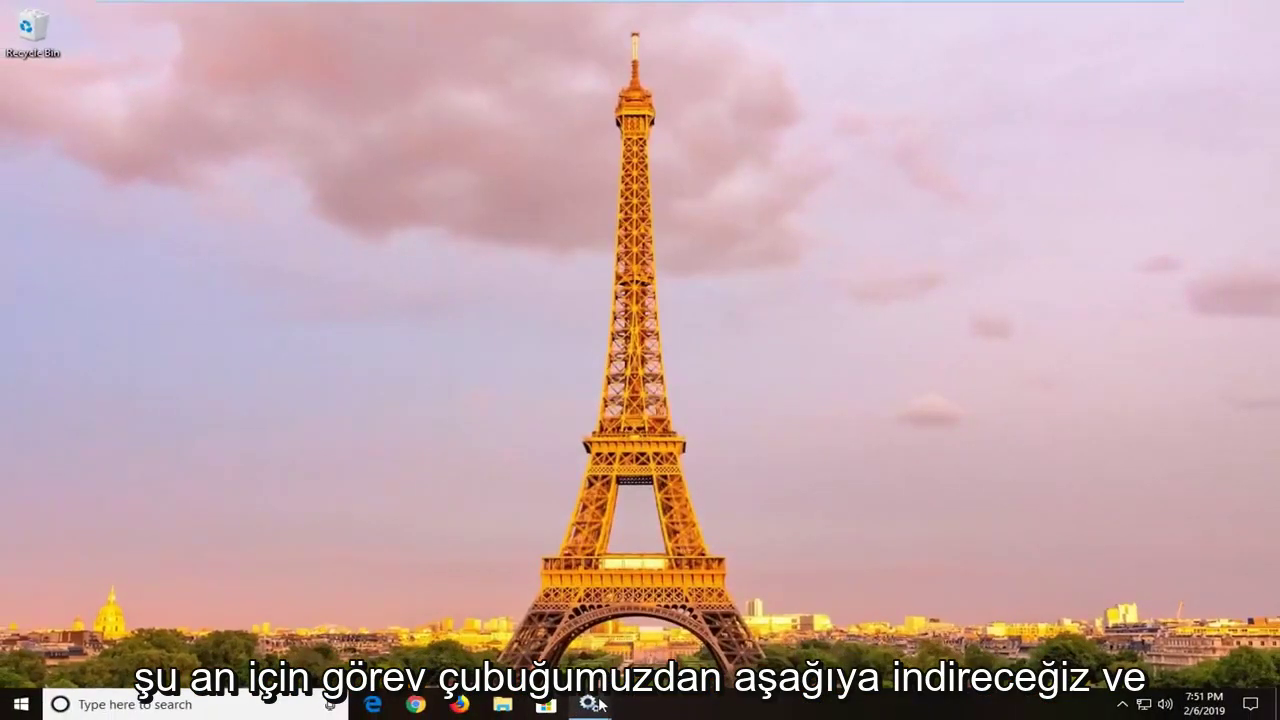
- Search Windows for "file explorer" and switch to File Explorer
click(5, 710)
click(14, 692)
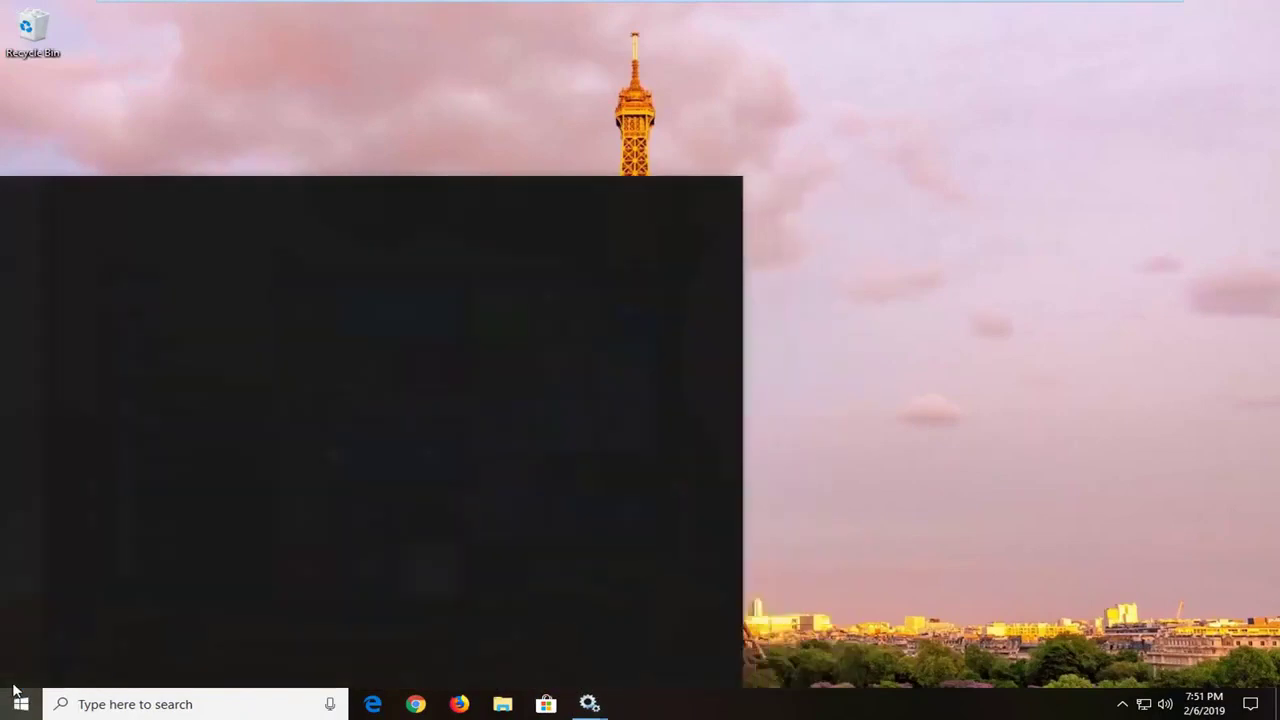
text(file explorer)
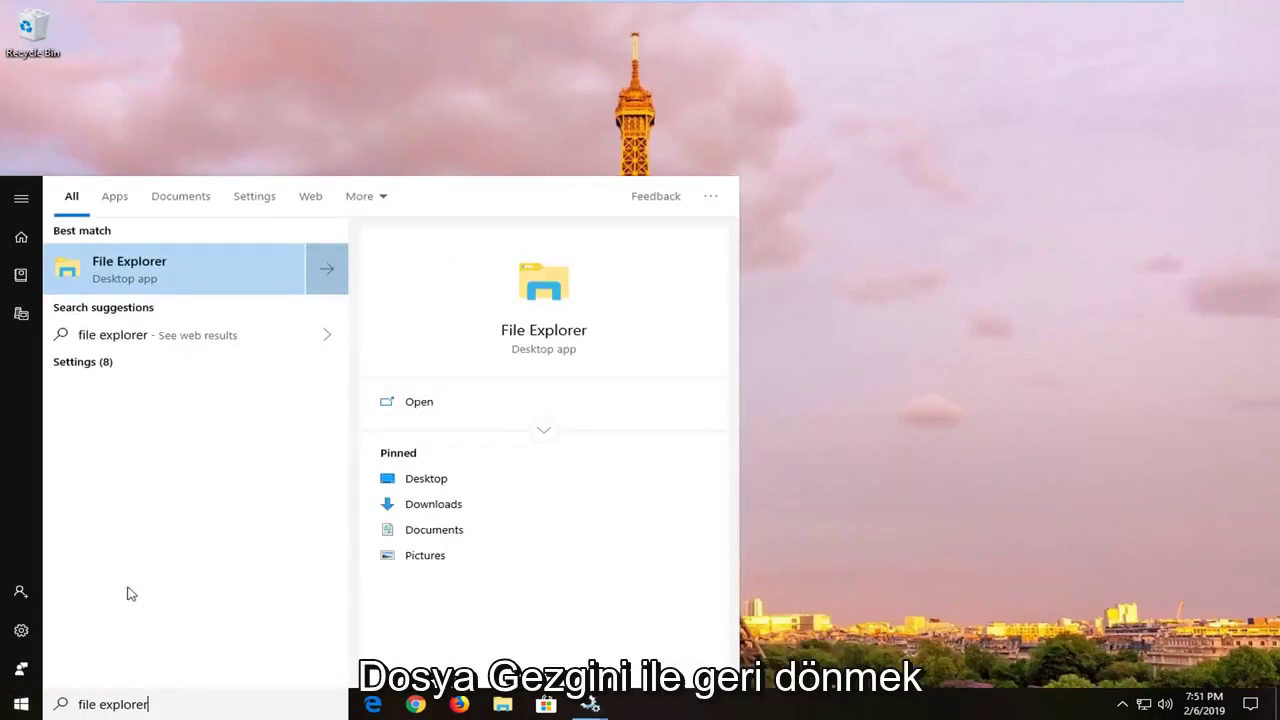
click(157, 271)
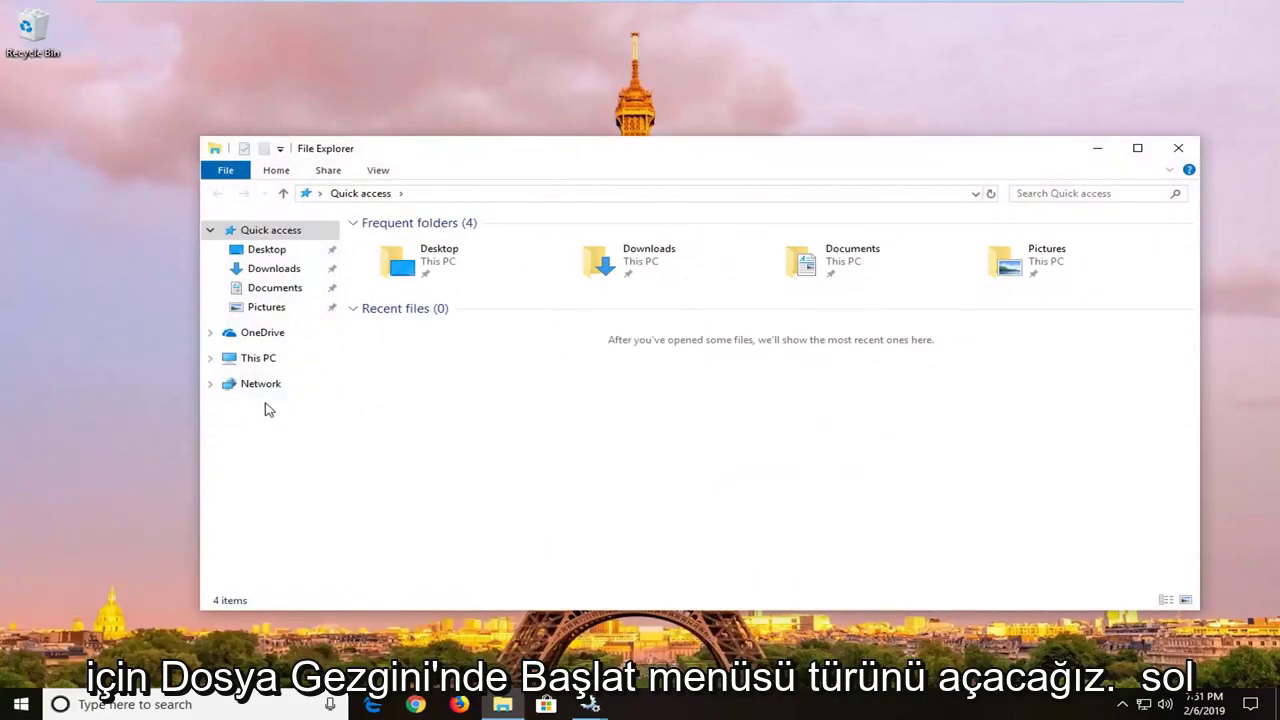
- Open the folder Windows > SoftwareDistribution > Download on Local Disk (C:)
click(257, 364)
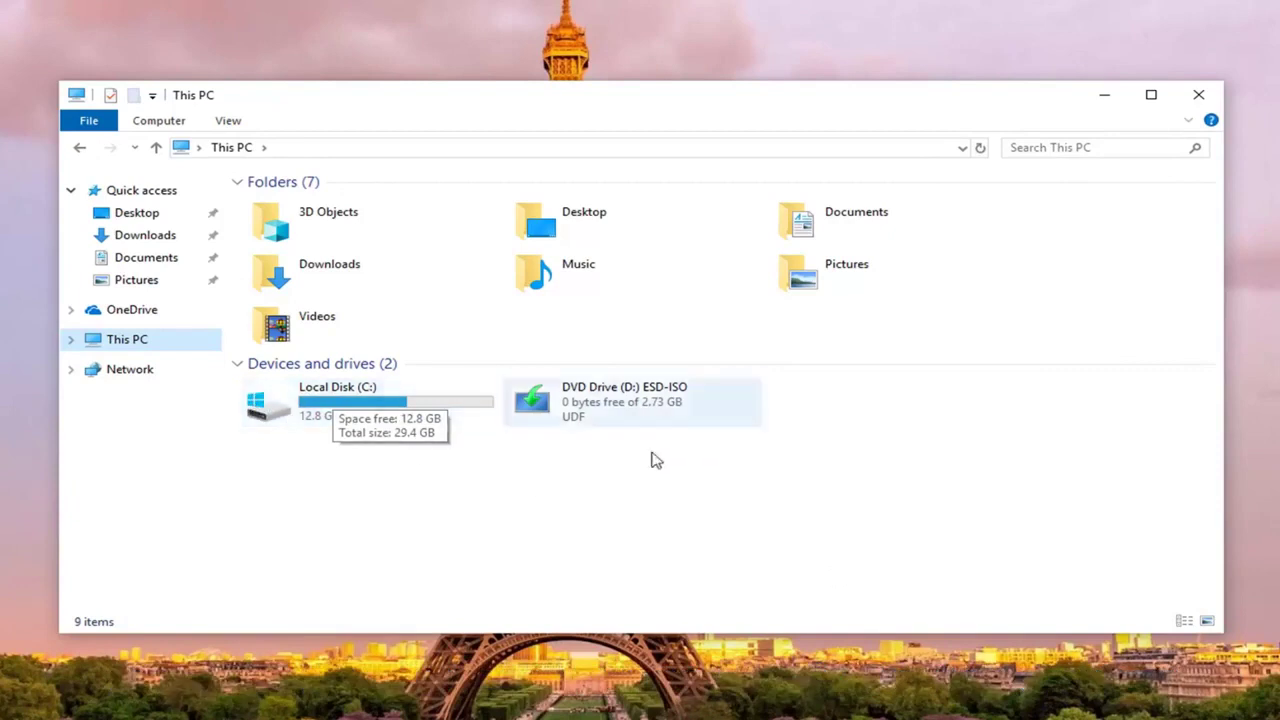
double_click(338, 410)
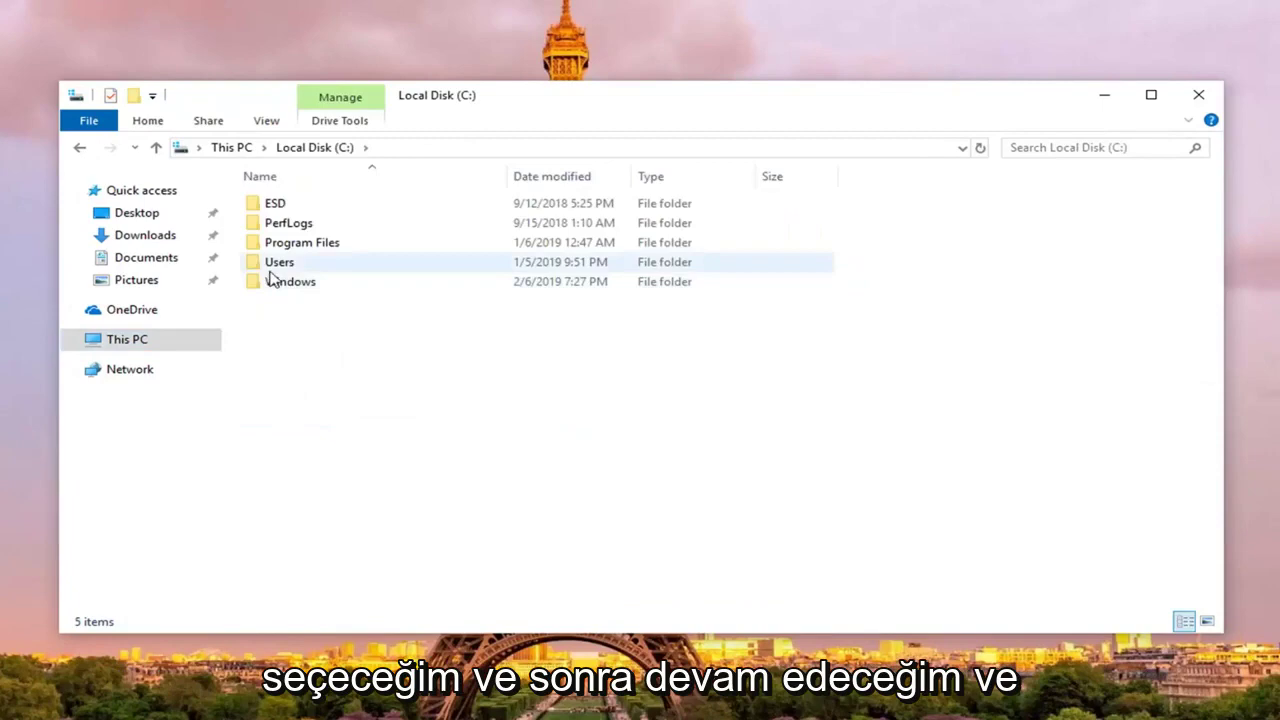
double_click(280, 283)
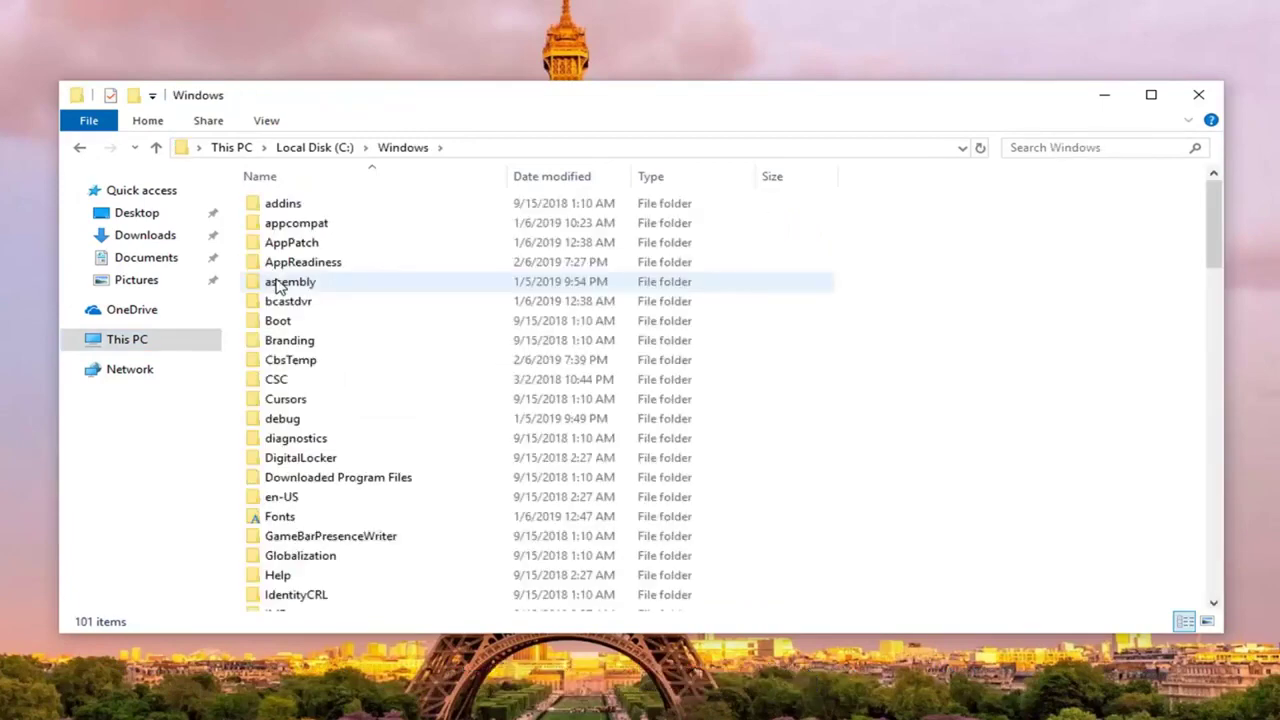
scroll(283, 300, down, 11)
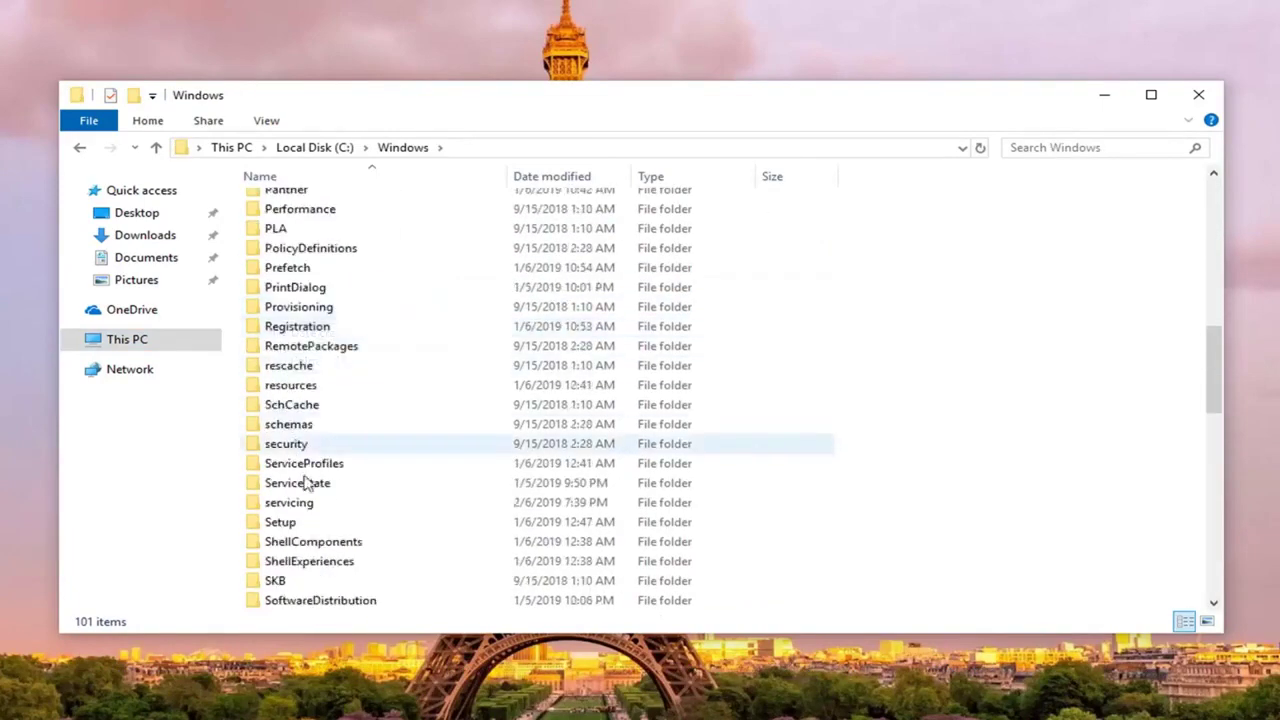
scroll(334, 577, down, 1)
click(323, 548)
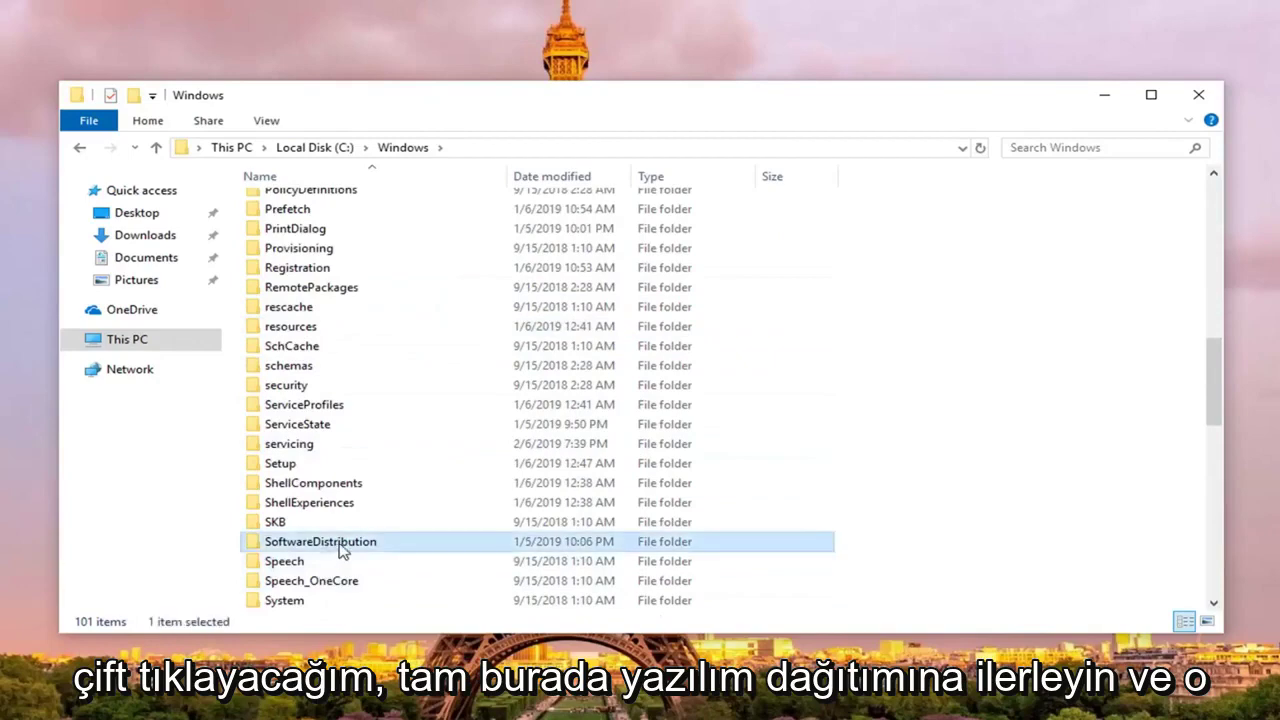
double_click(341, 551)
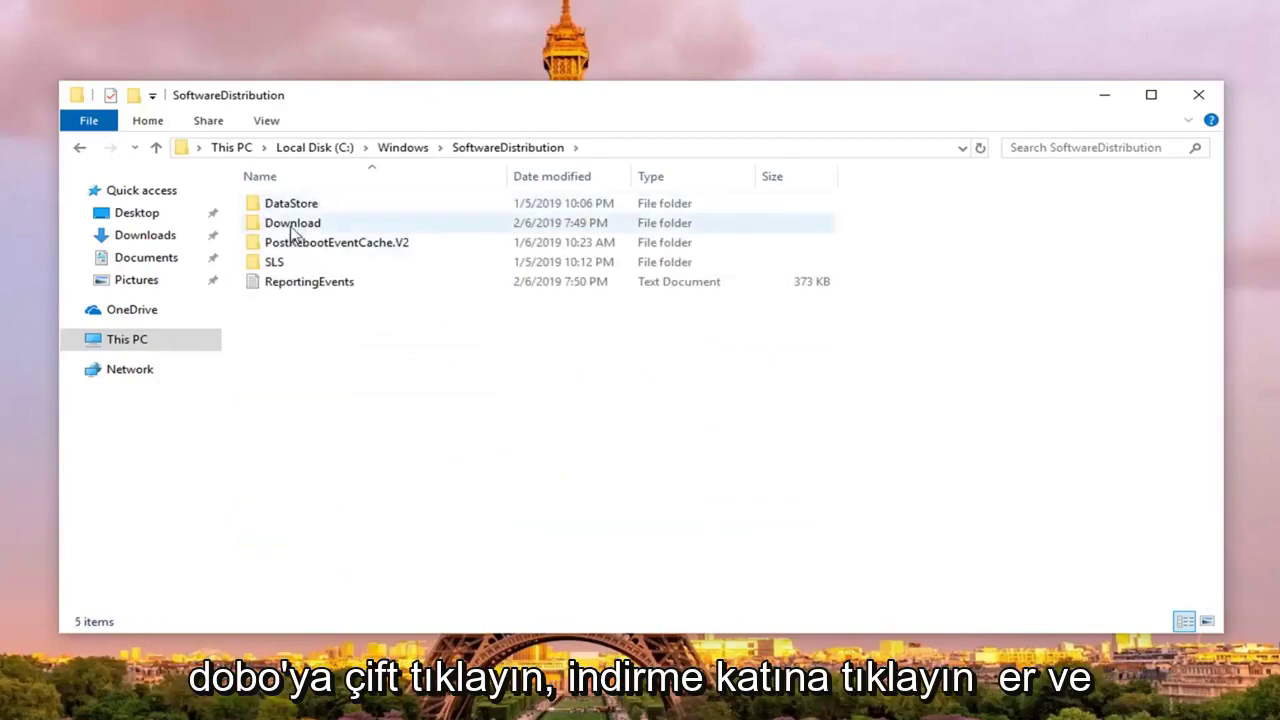
double_click(292, 226)
- Delete all folders inside the SoftwareDistribution Download folder and close File Explorer
click(331, 205)
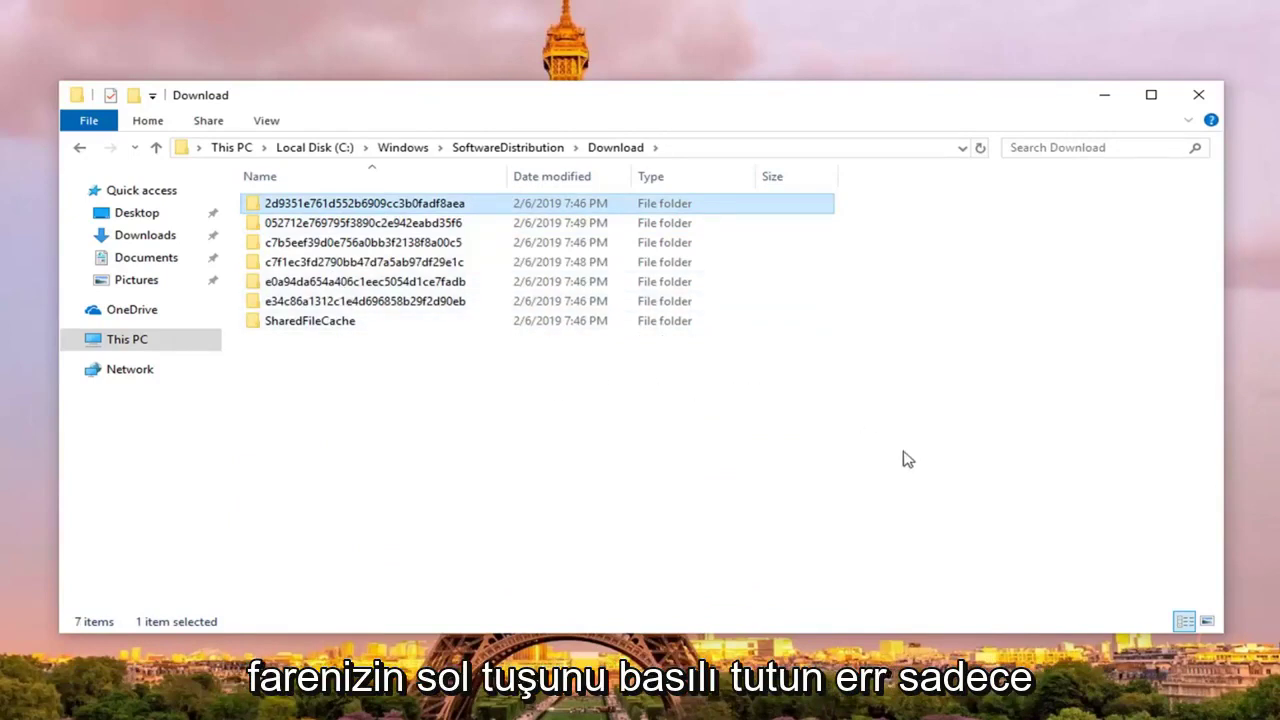
drag(890, 441, 430, 155)
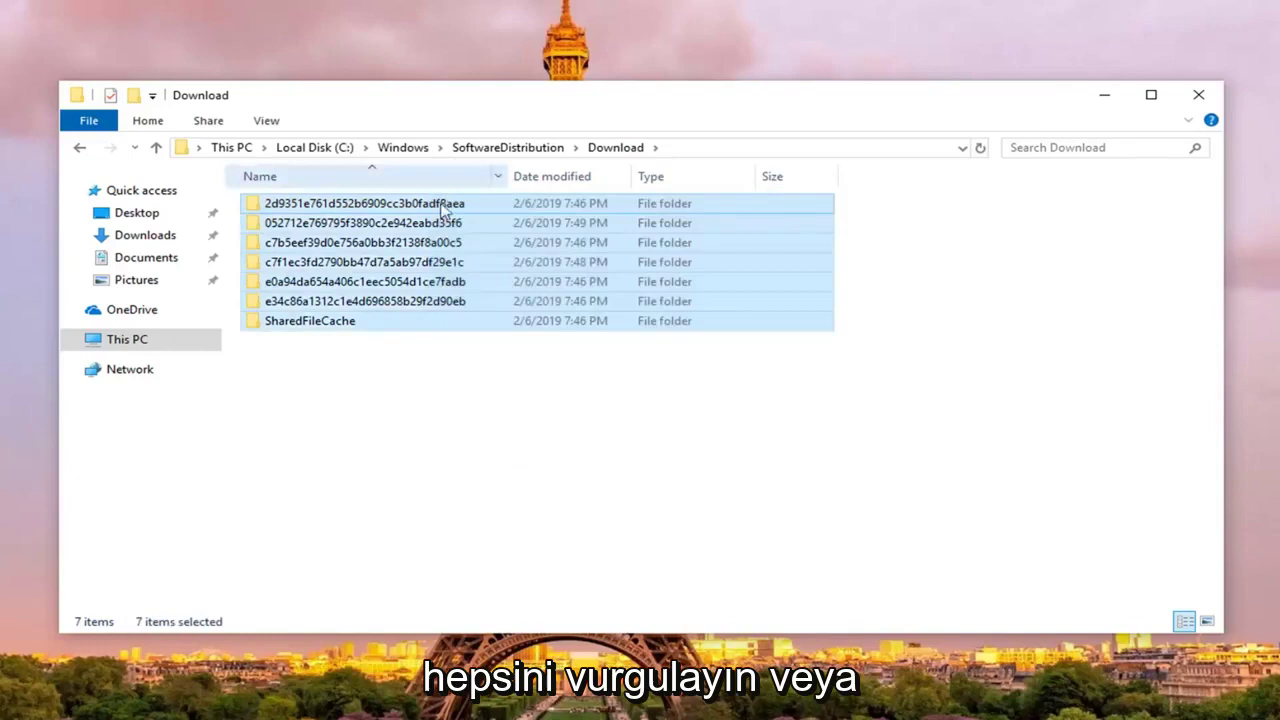
right_click(380, 247)
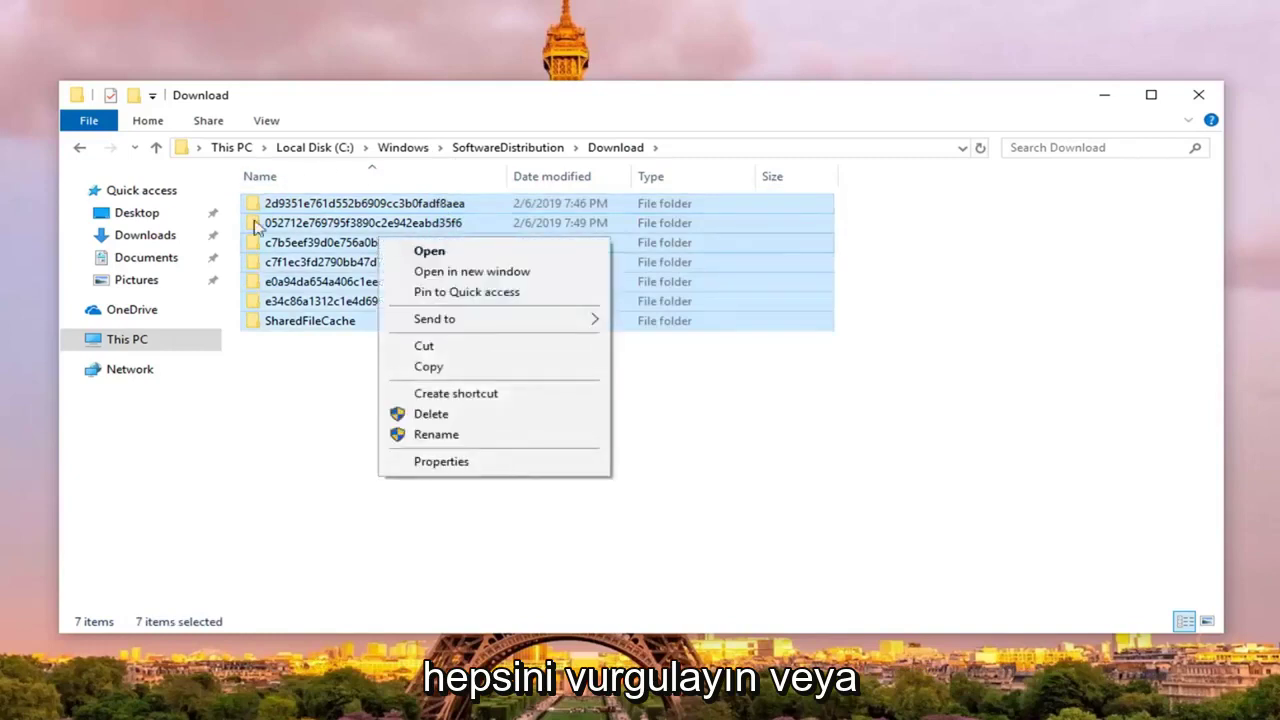
click(458, 422)
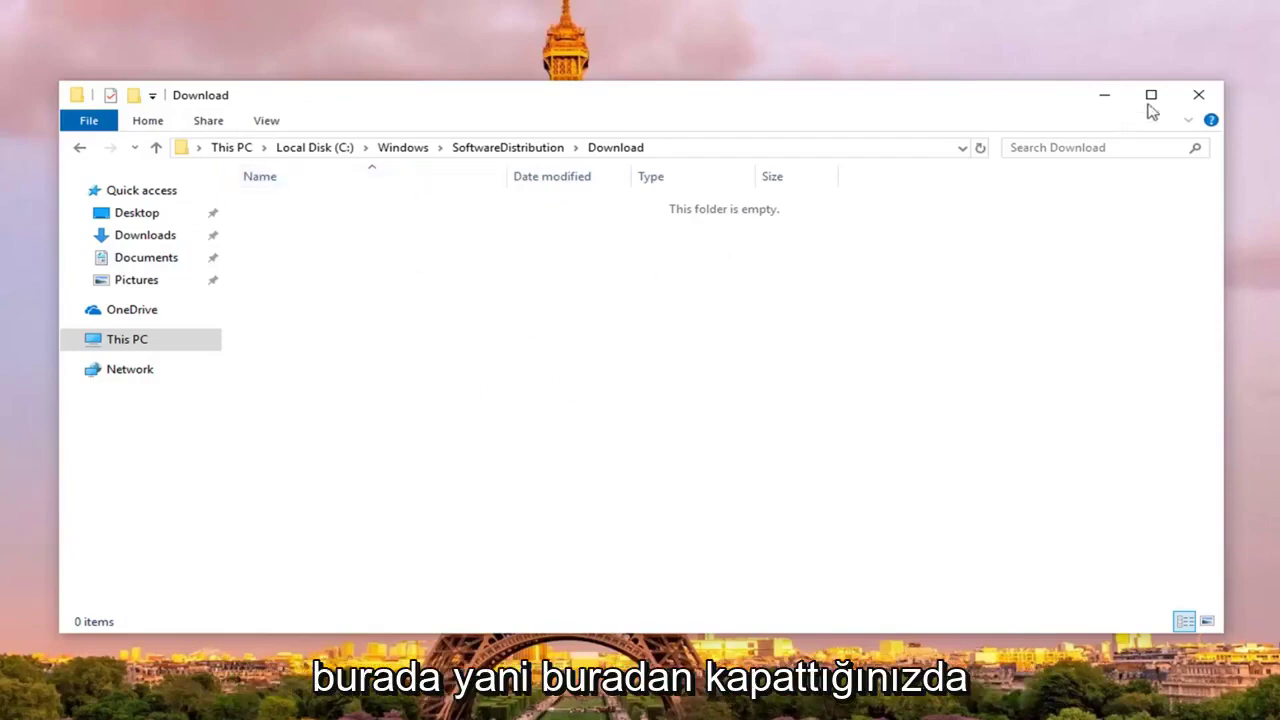
click(1196, 100)
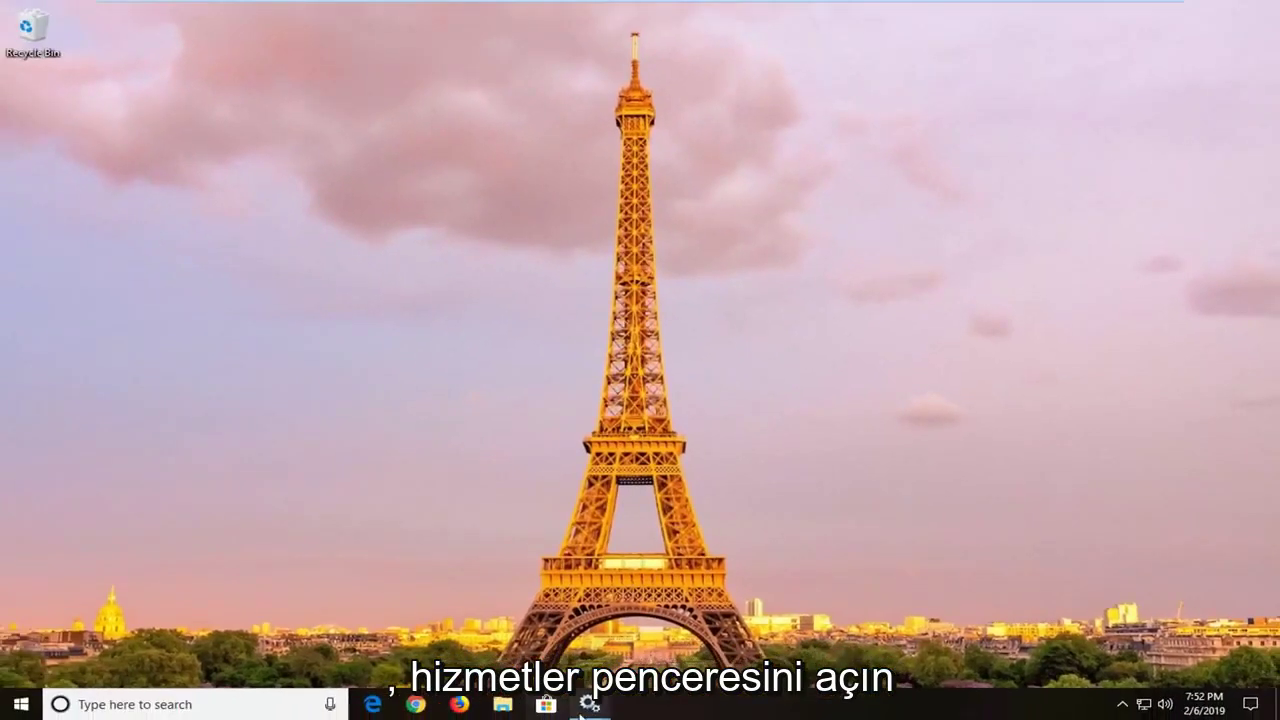
- Switch back to Services, start the Windows Update service from its properties and set its startup type to Automatic
mouse_move(584, 707)
click(524, 650)
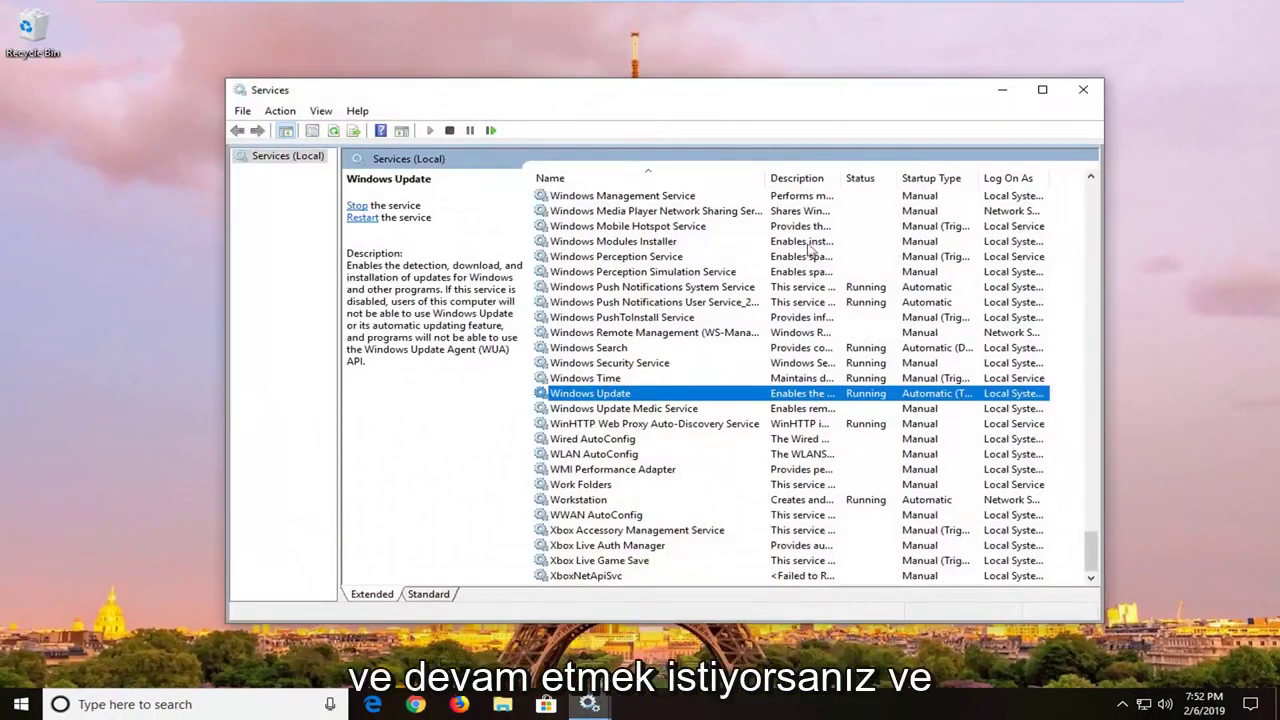
double_click(600, 396)
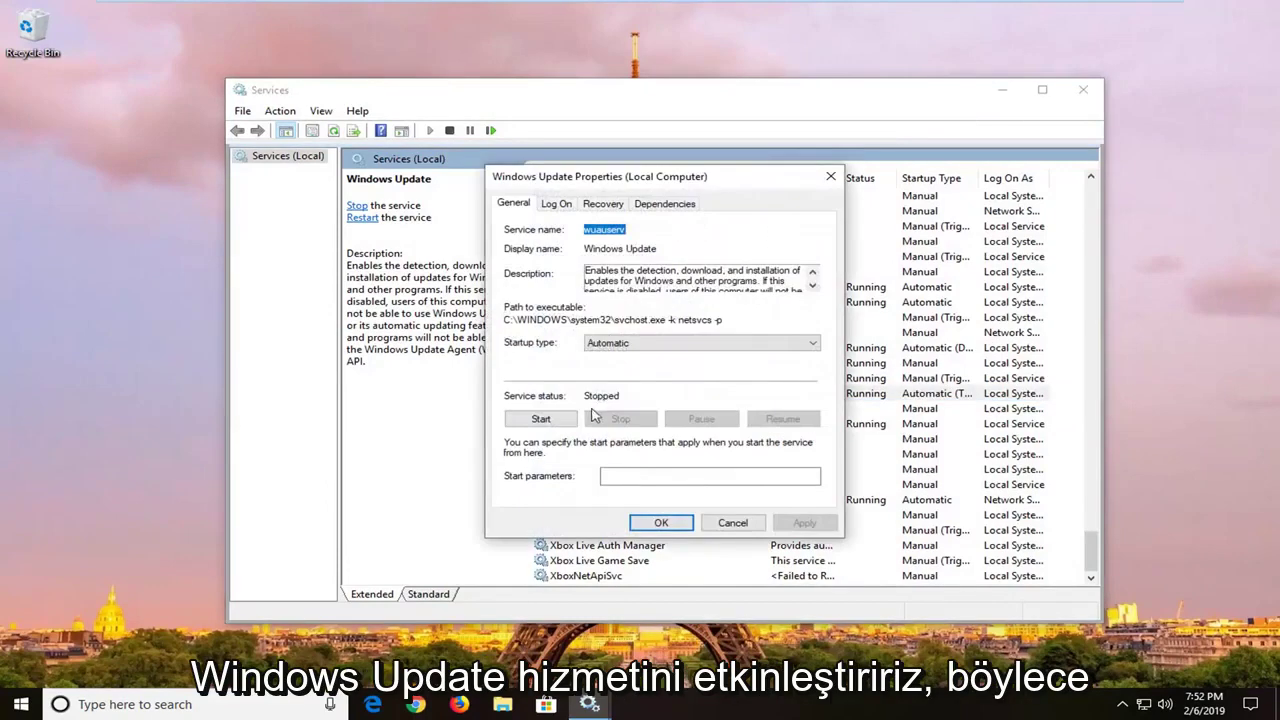
click(560, 418)
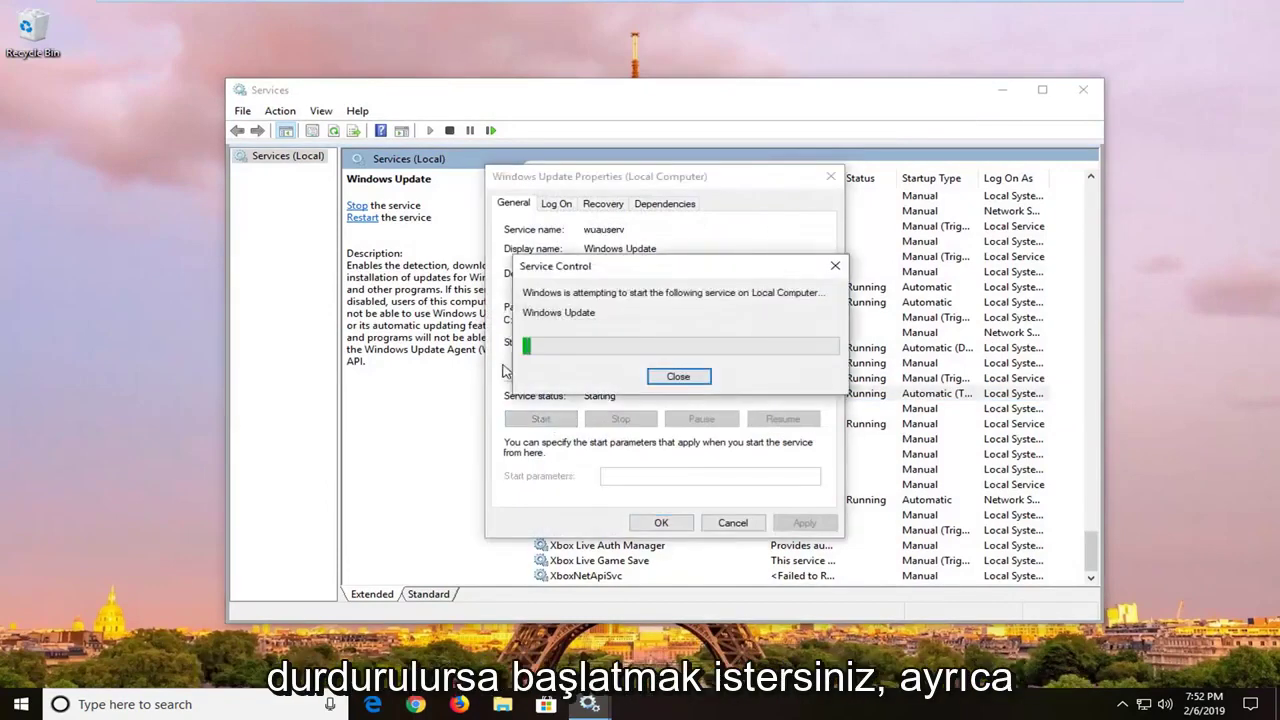
click(734, 343)
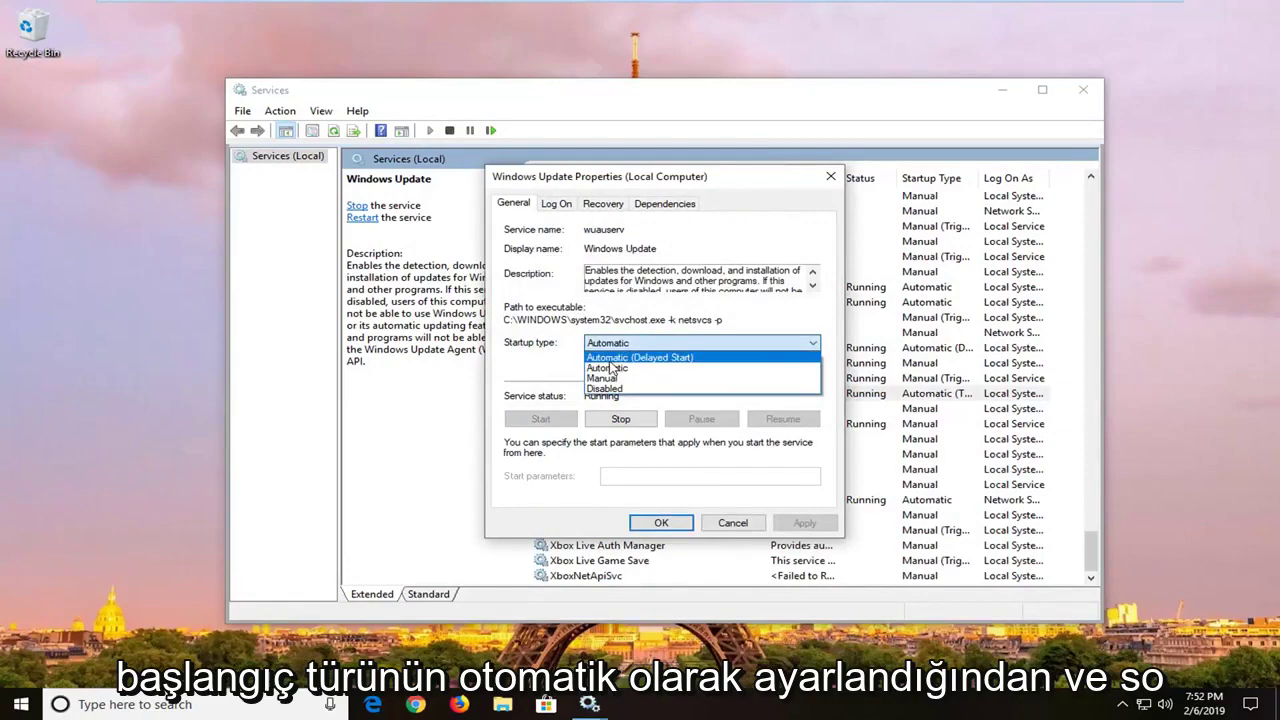
click(607, 368)
click(661, 523)
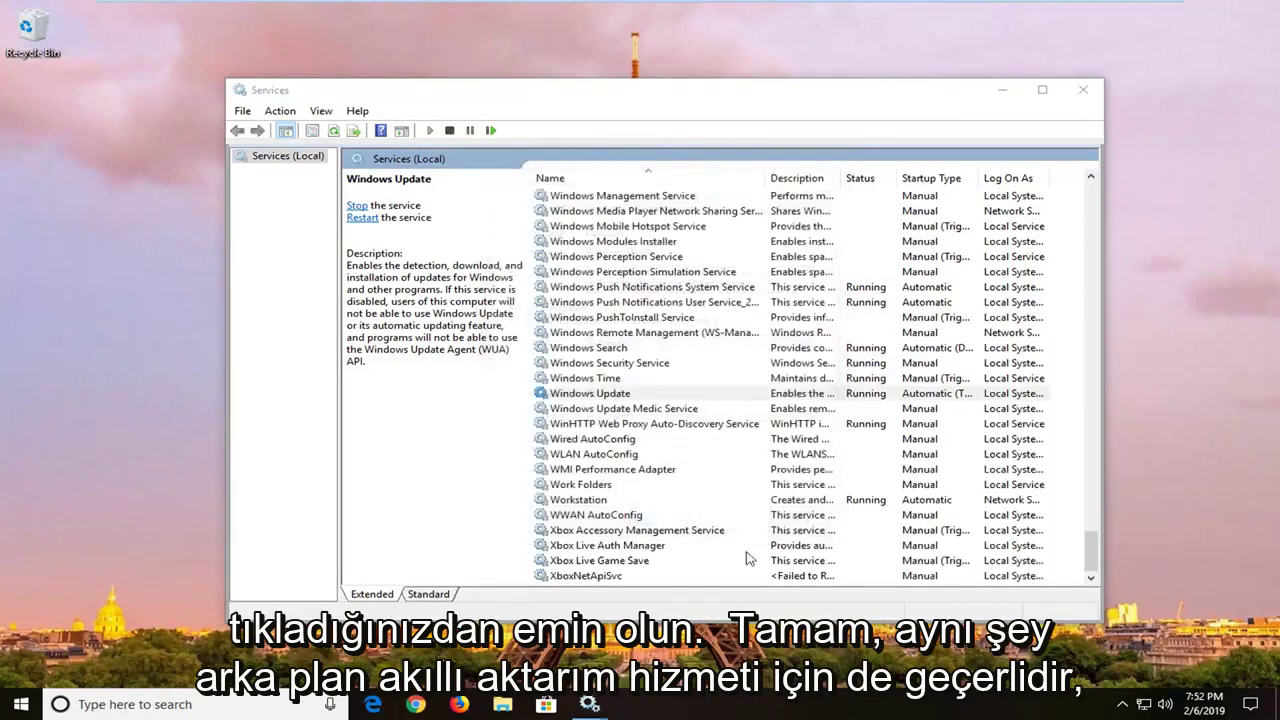
- Open the Background Intelligent Transfer Service properties and check the startup type options, keeping Automatic (Delayed Start)
scroll(1063, 410, up, 20)
drag(1088, 392, 1074, 200)
double_click(648, 350)
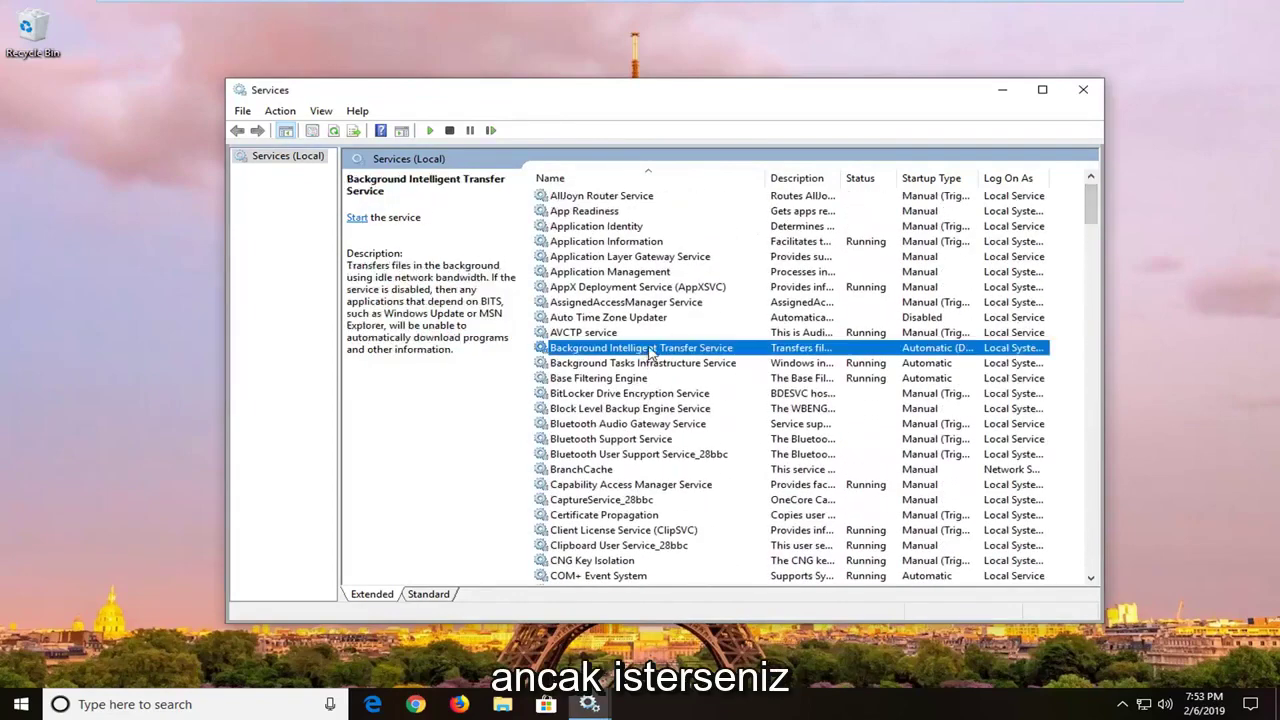
click(617, 346)
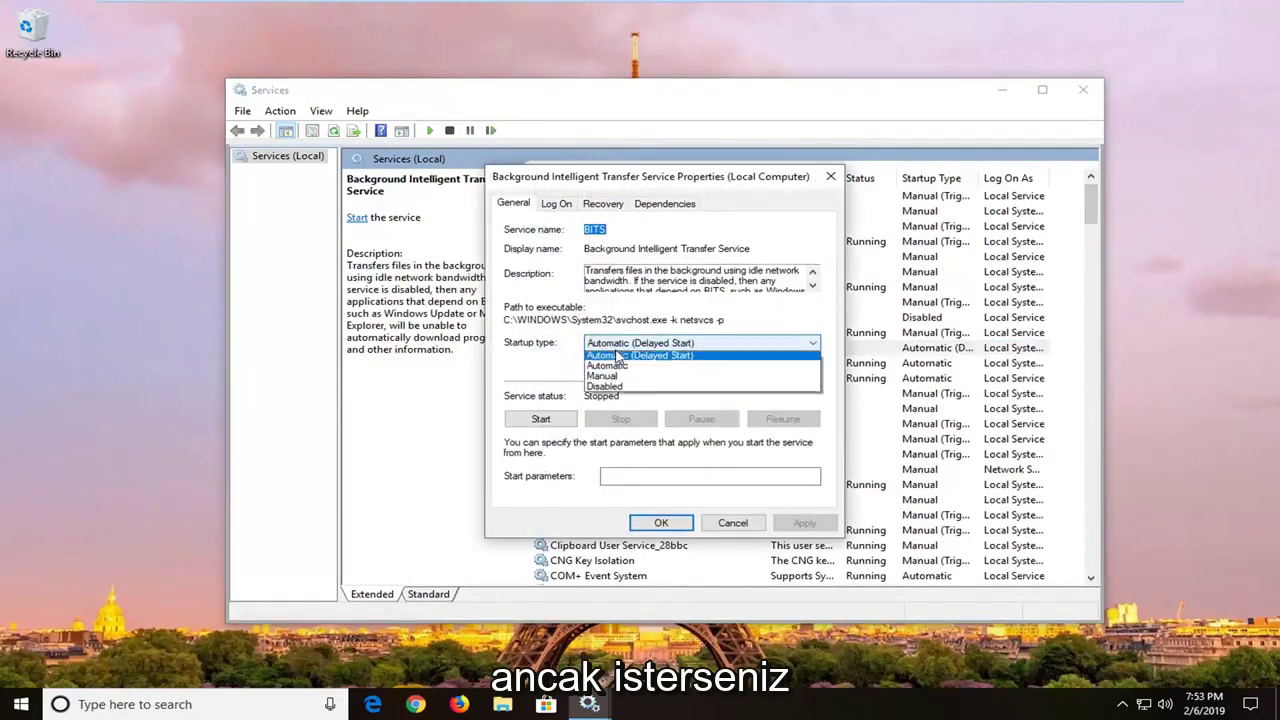
click(542, 354)
click(614, 346)
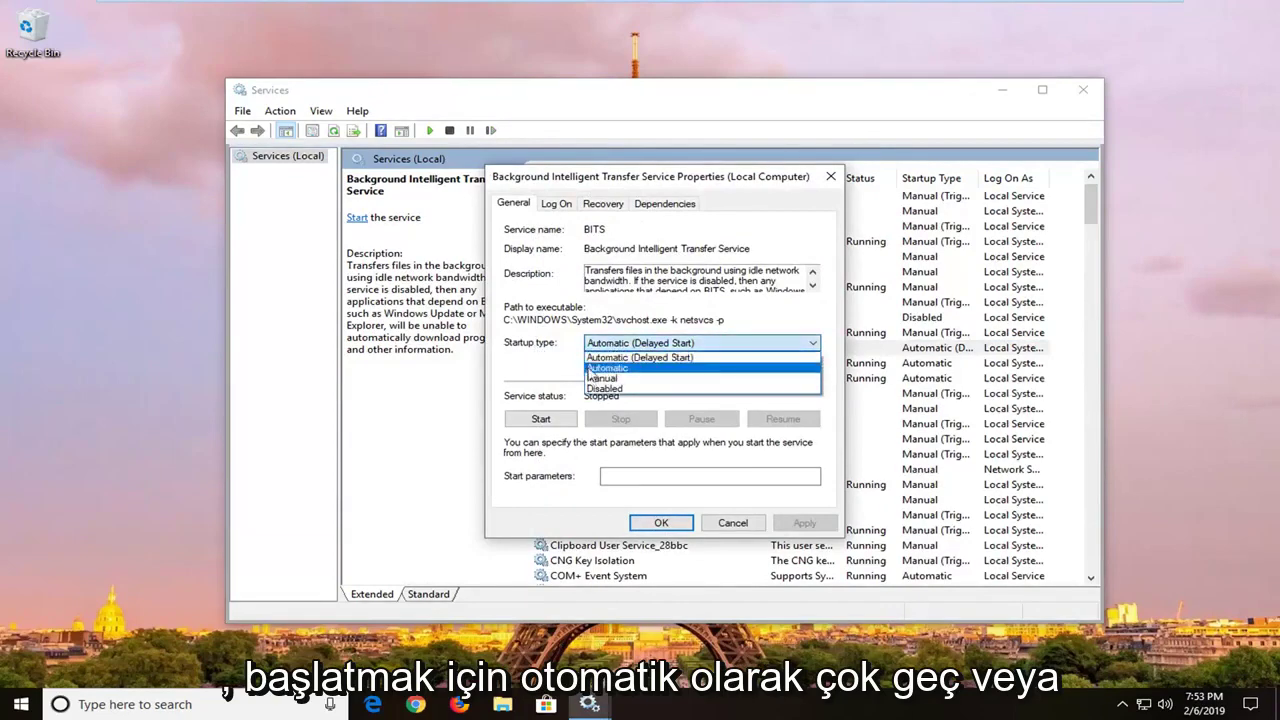
click(556, 356)
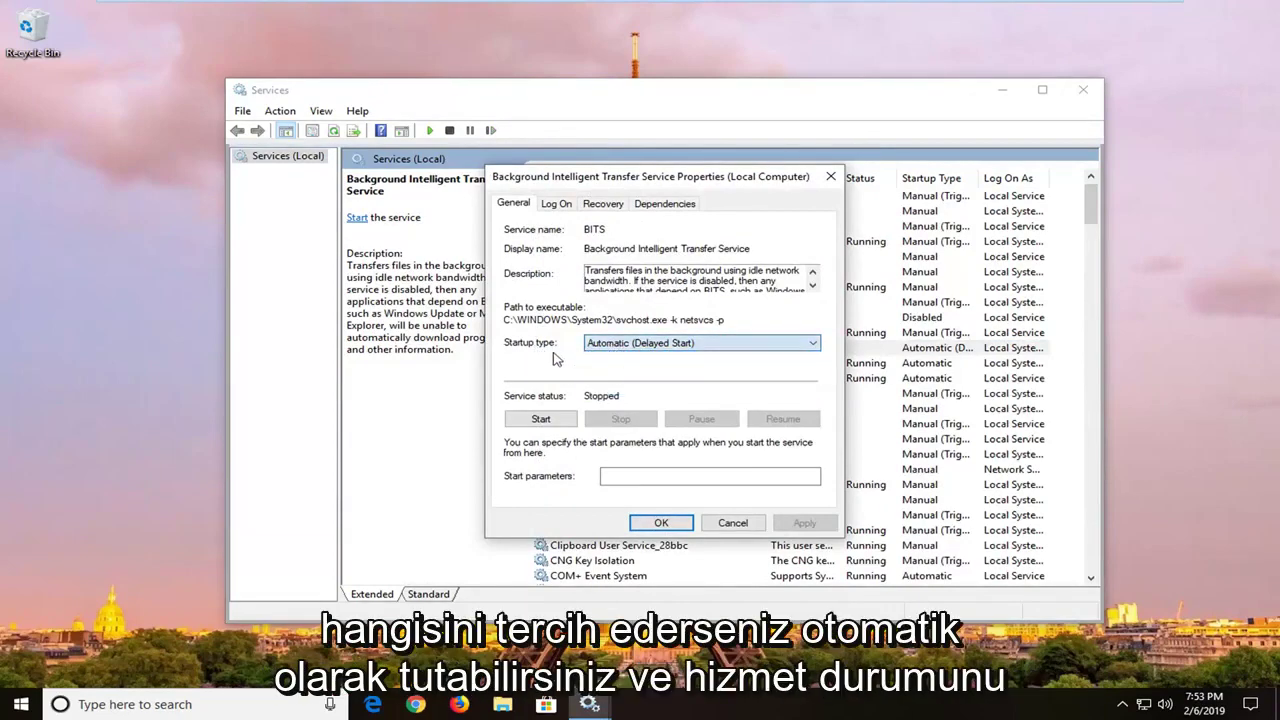
- Start the Background Intelligent Transfer Service, accept its properties and close the Services window
click(545, 420)
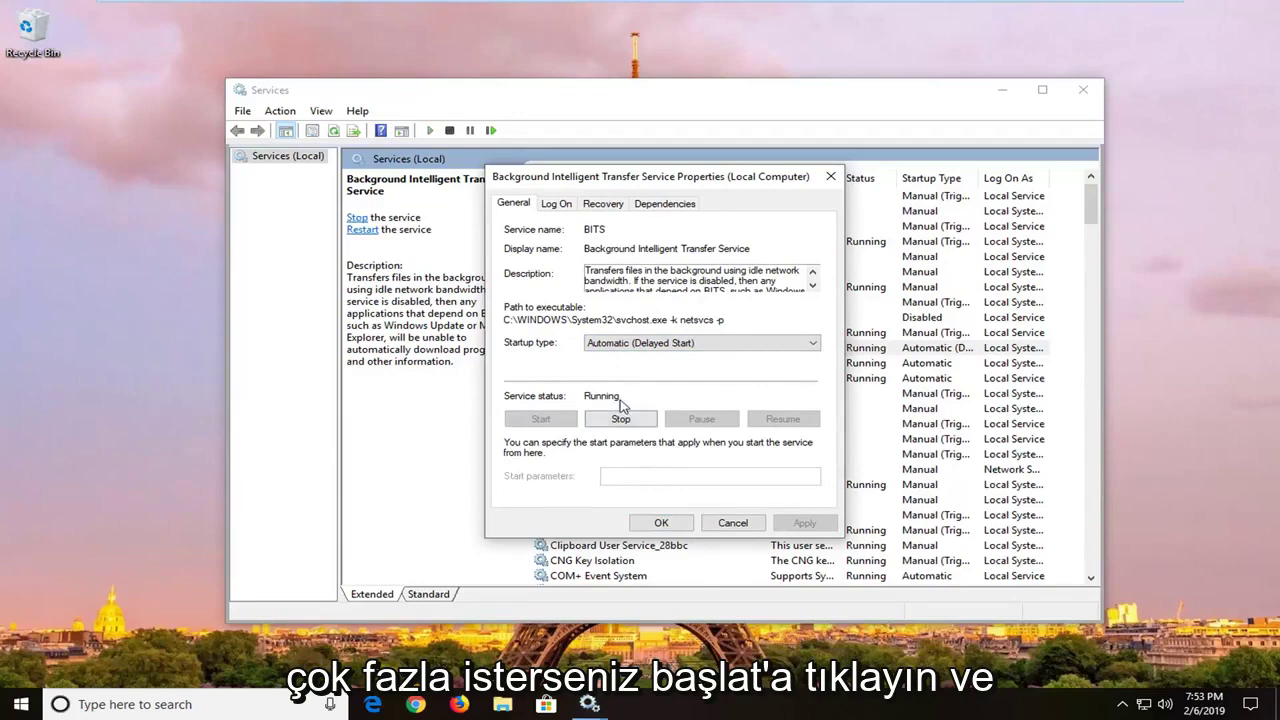
click(663, 523)
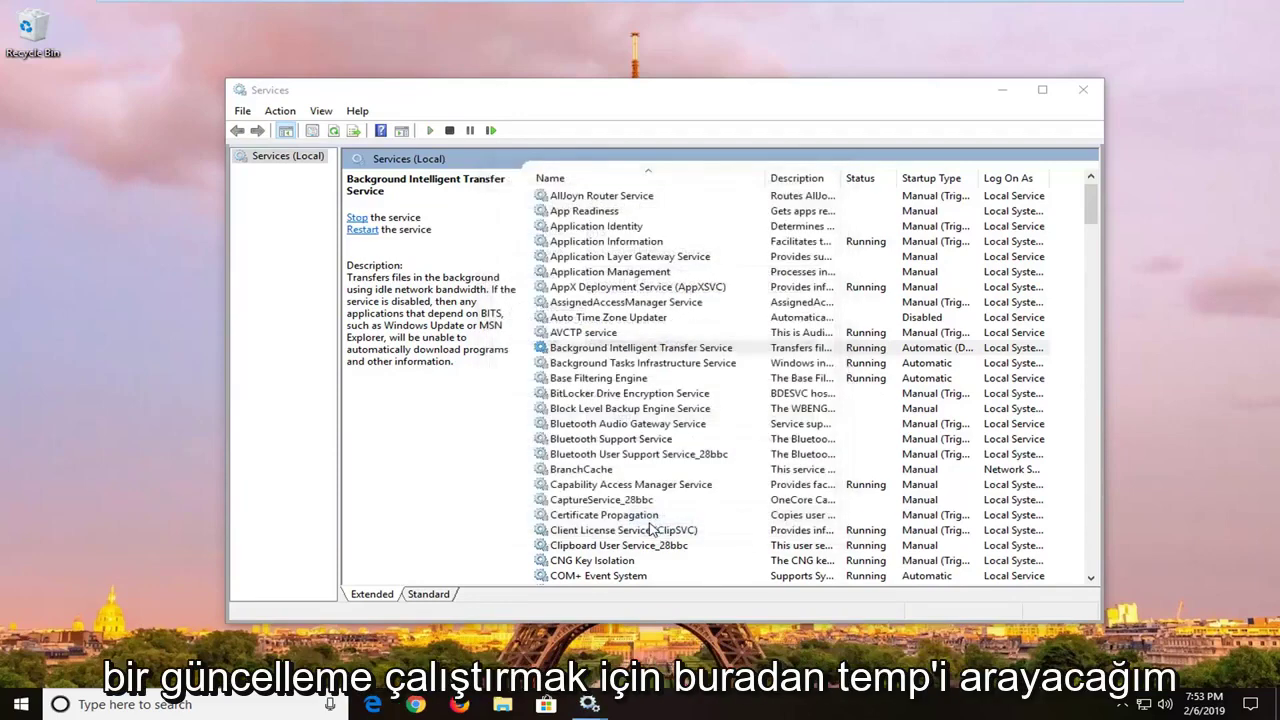
click(1083, 90)
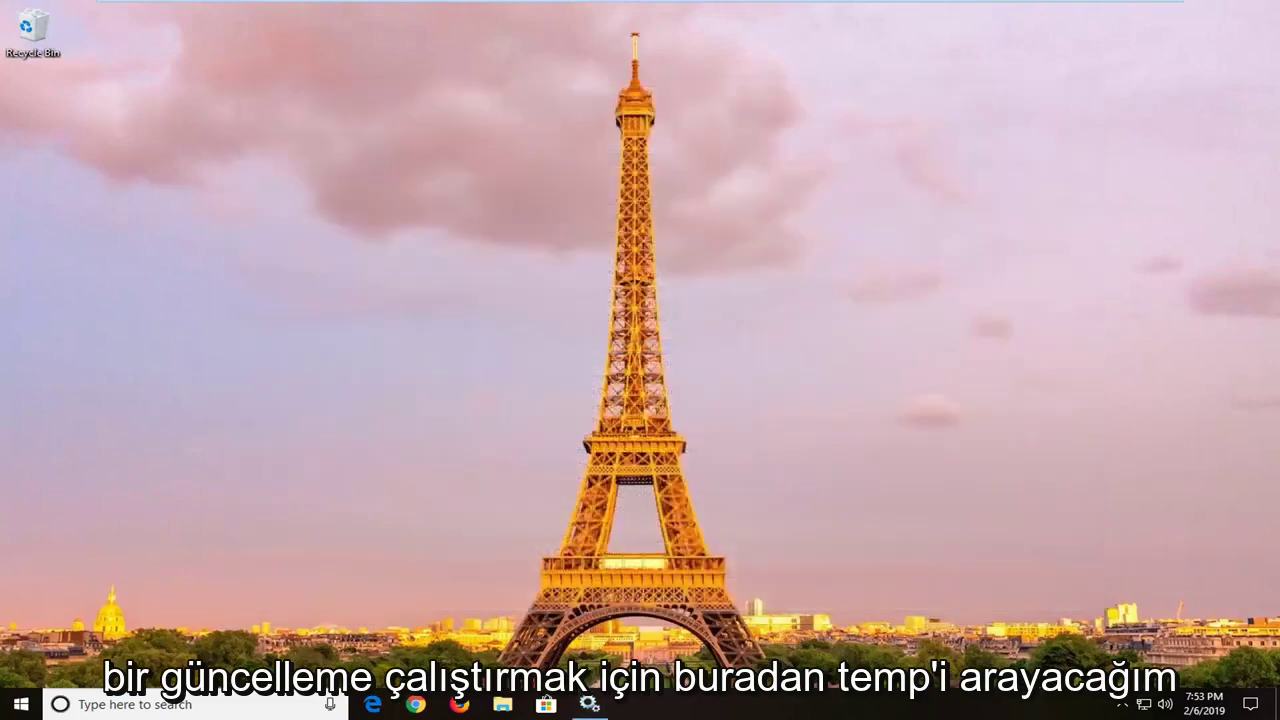